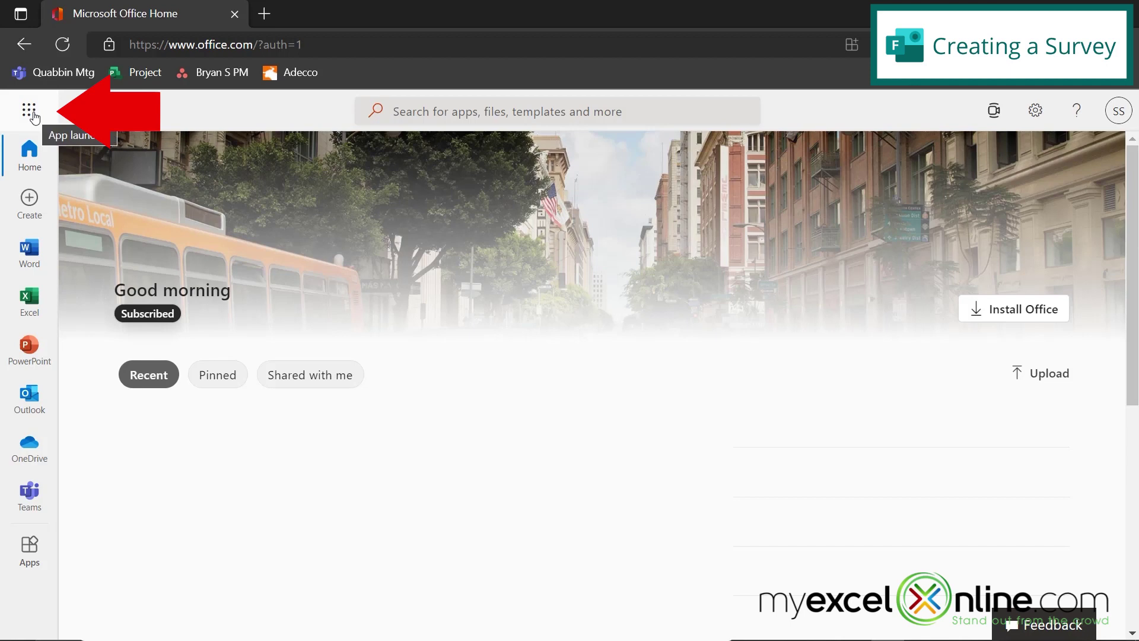
Launch Microsoft Forms from the Apps rail in Office Home
{"action": "mouse_move", "coordinate": [29, 545]}
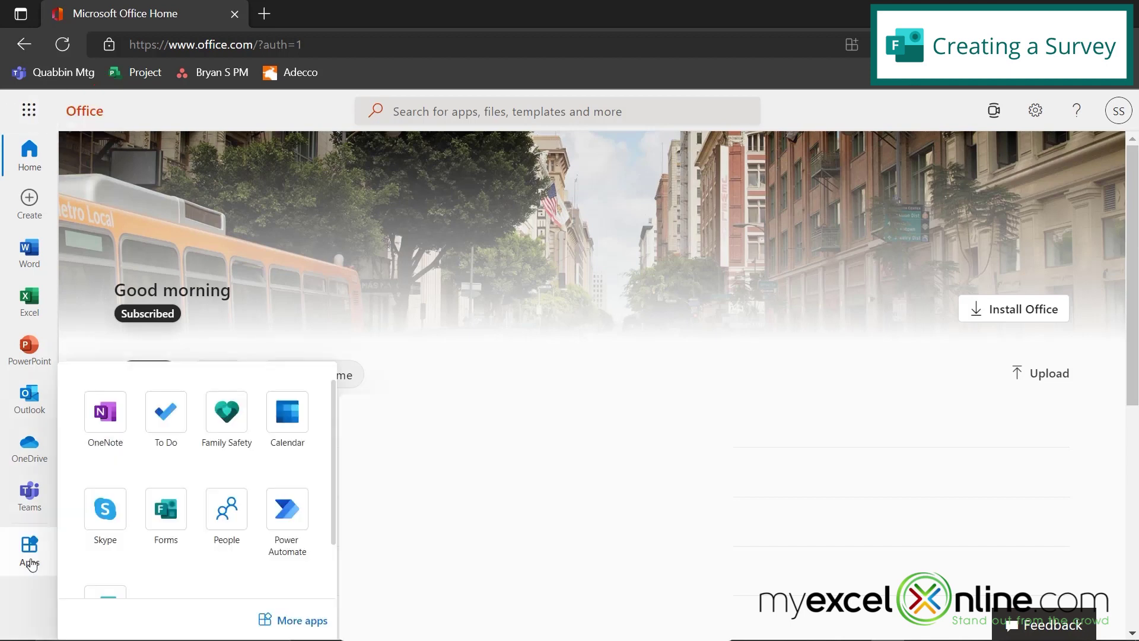
{"action": "left_click", "coordinate": [173, 522]}
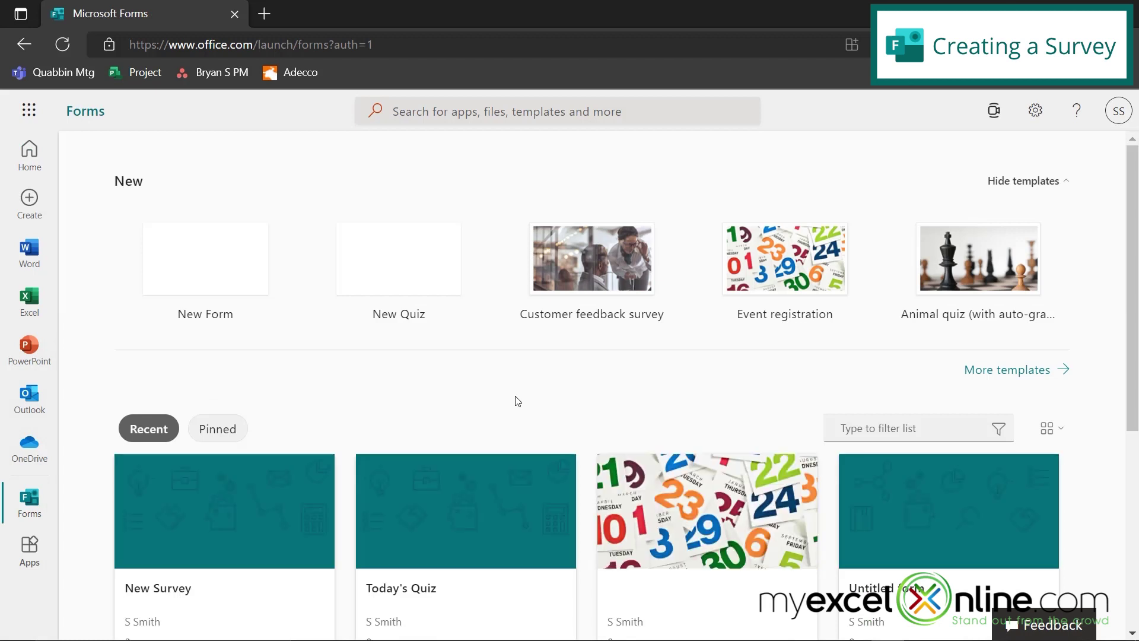
Start a new blank form titled 'Board Games Survey'
{"action": "left_click", "coordinate": [219, 265]}
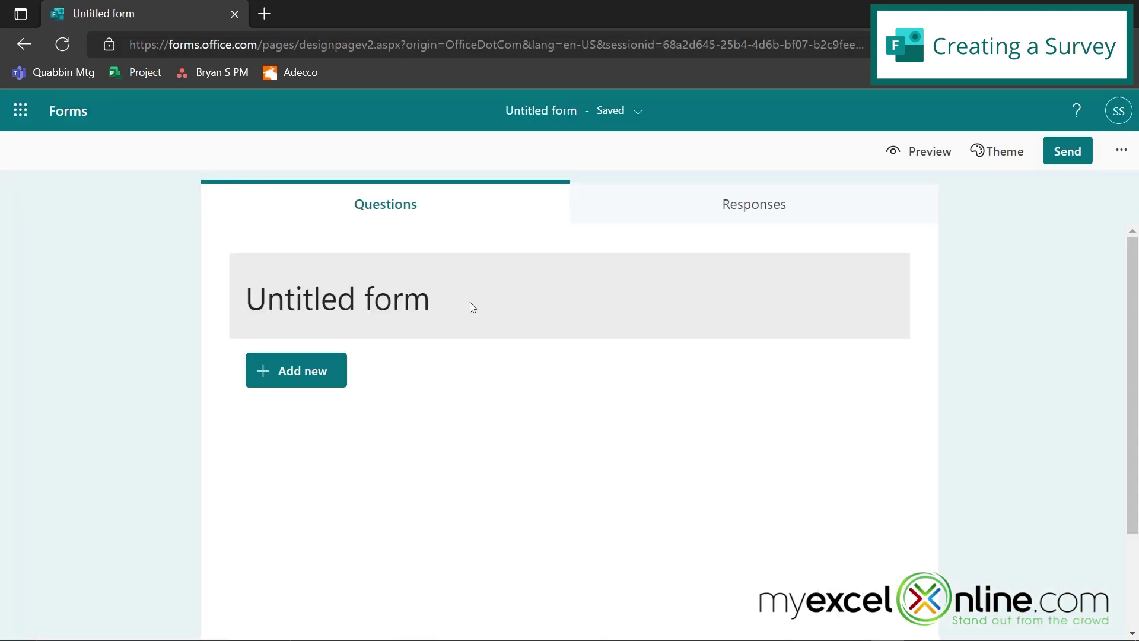
{"action": "left_click", "coordinate": [472, 307]}
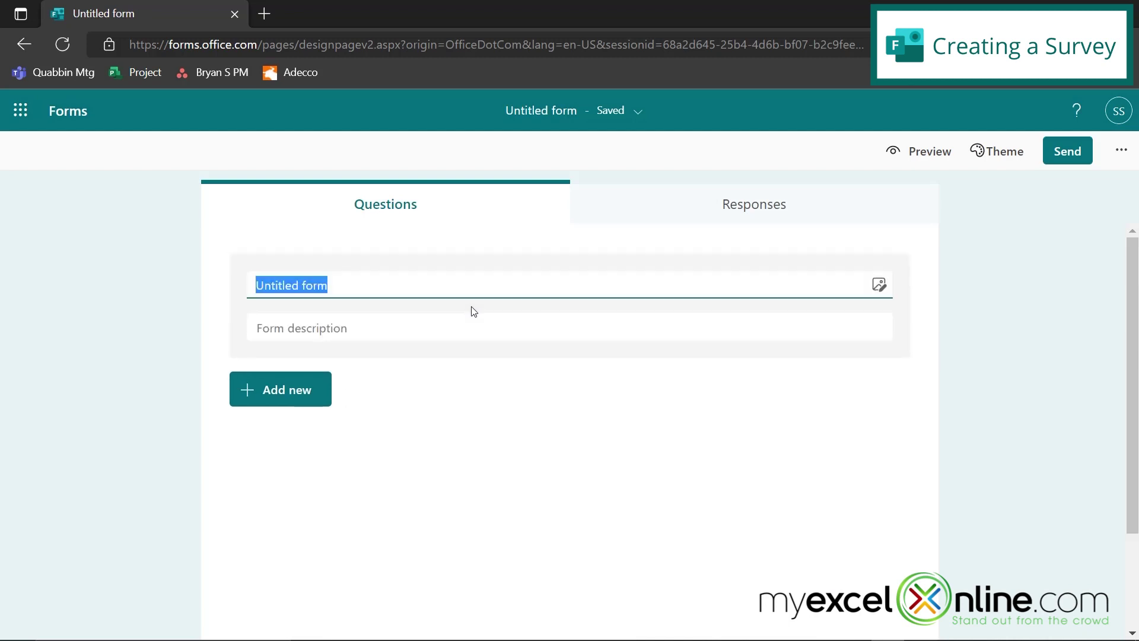
{"action": "type", "text": "Board Games Survey"}
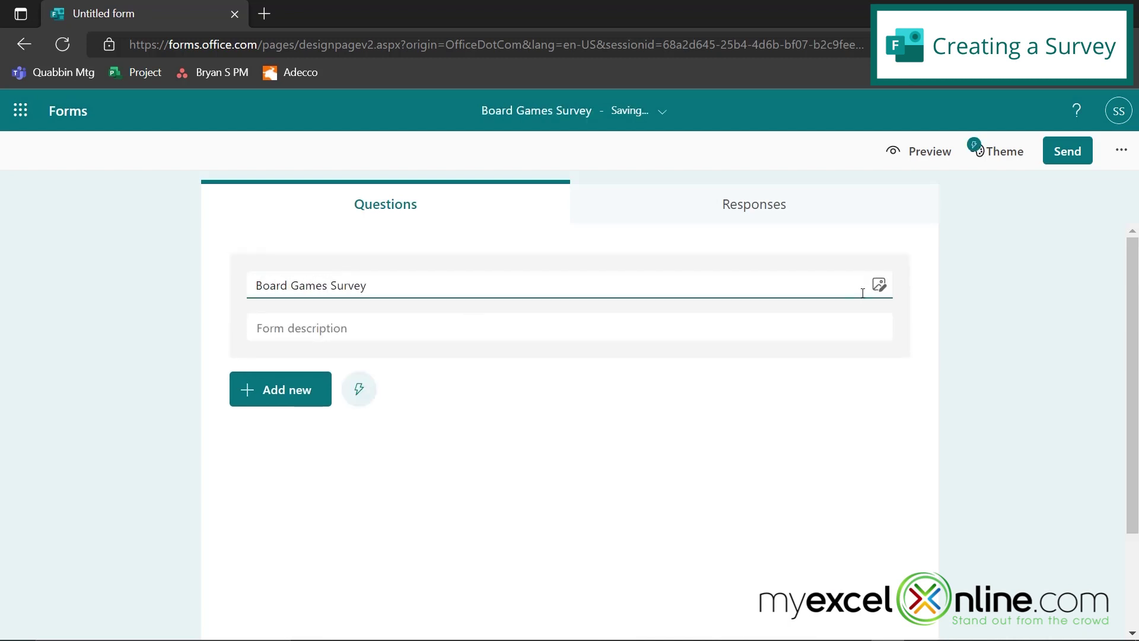
Add a board-games collage from a Bing image search for 'board games' to the header
{"action": "left_click", "coordinate": [884, 287]}
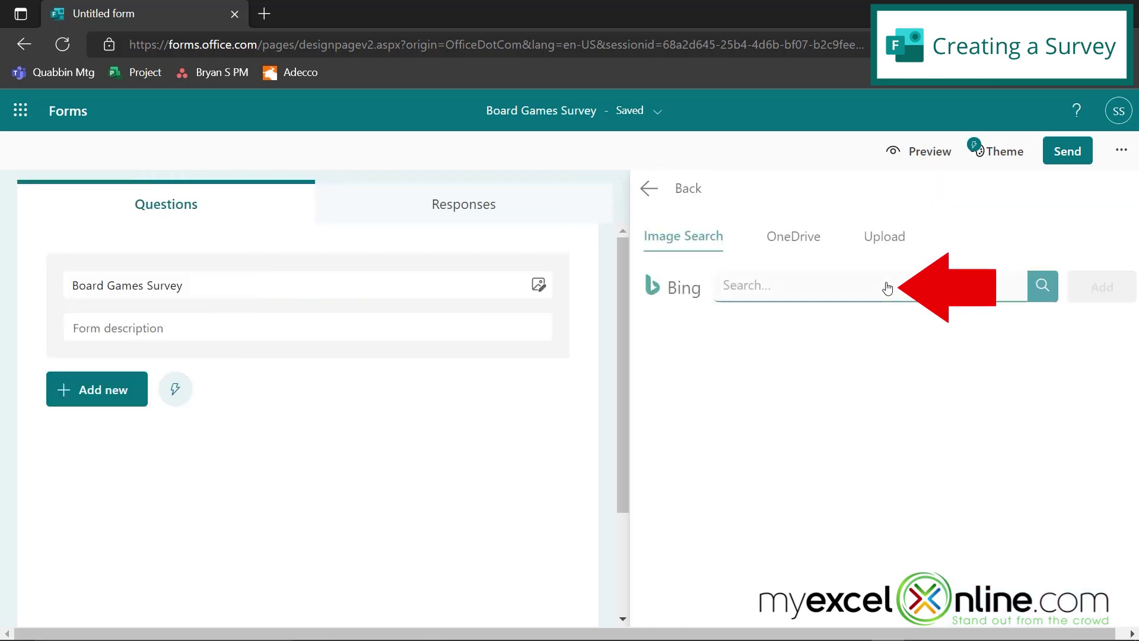
{"action": "left_click", "coordinate": [755, 280]}
{"action": "type", "text": "board games"}
{"action": "left_click", "coordinate": [1032, 285]}
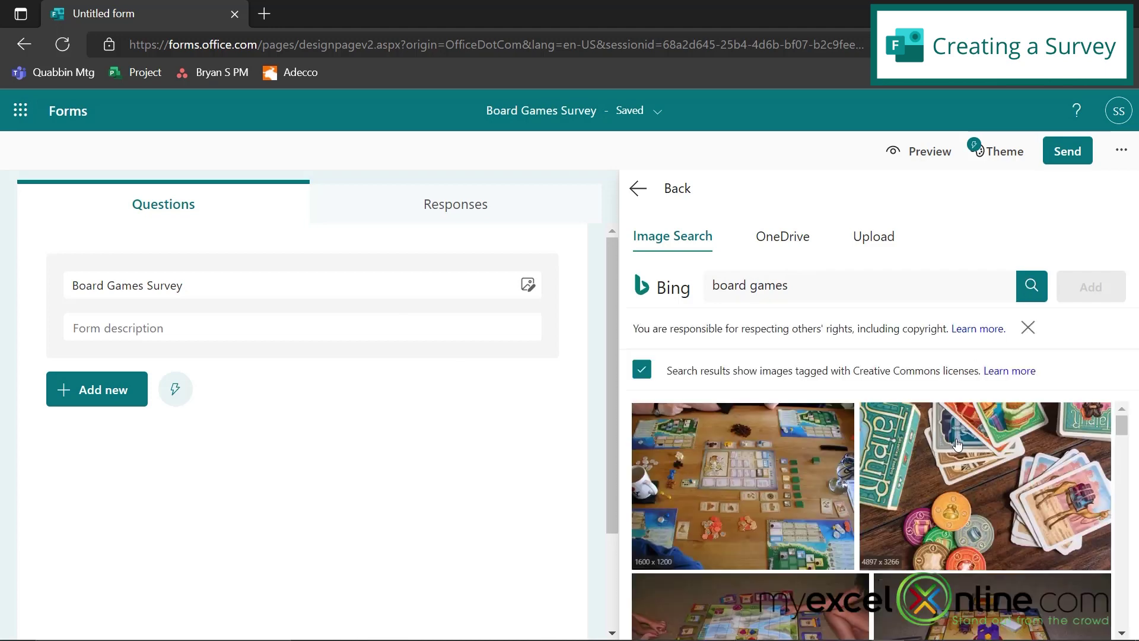
{"action": "scroll", "coordinate": [976, 483], "scroll_direction": "down", "scroll_amount": 5}
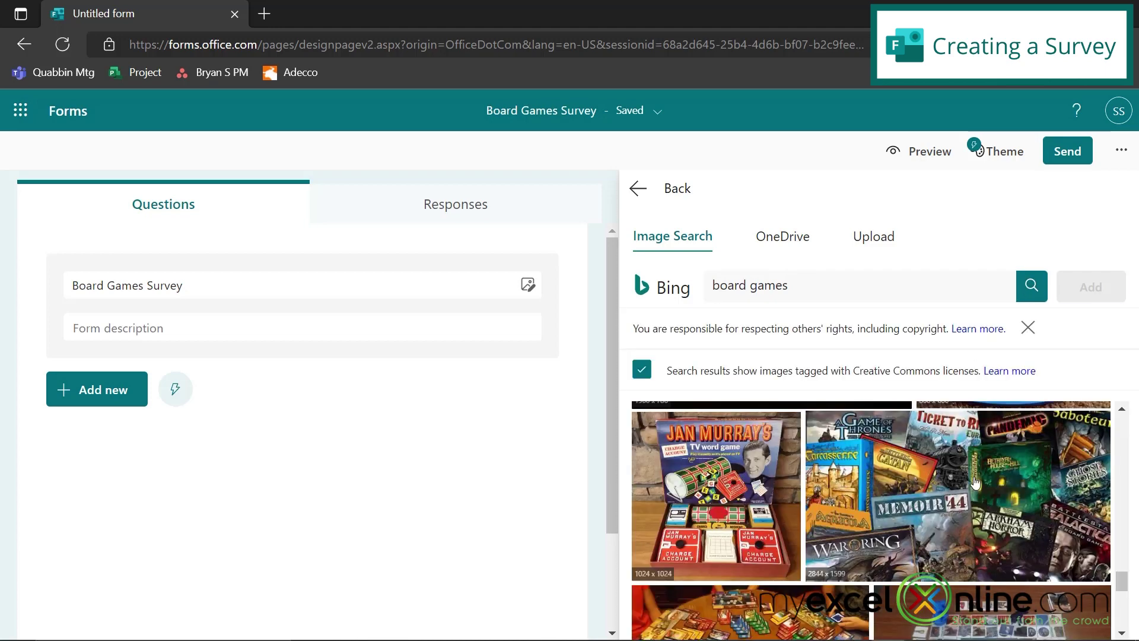
{"action": "left_click", "coordinate": [976, 482]}
{"action": "left_click", "coordinate": [1087, 290]}
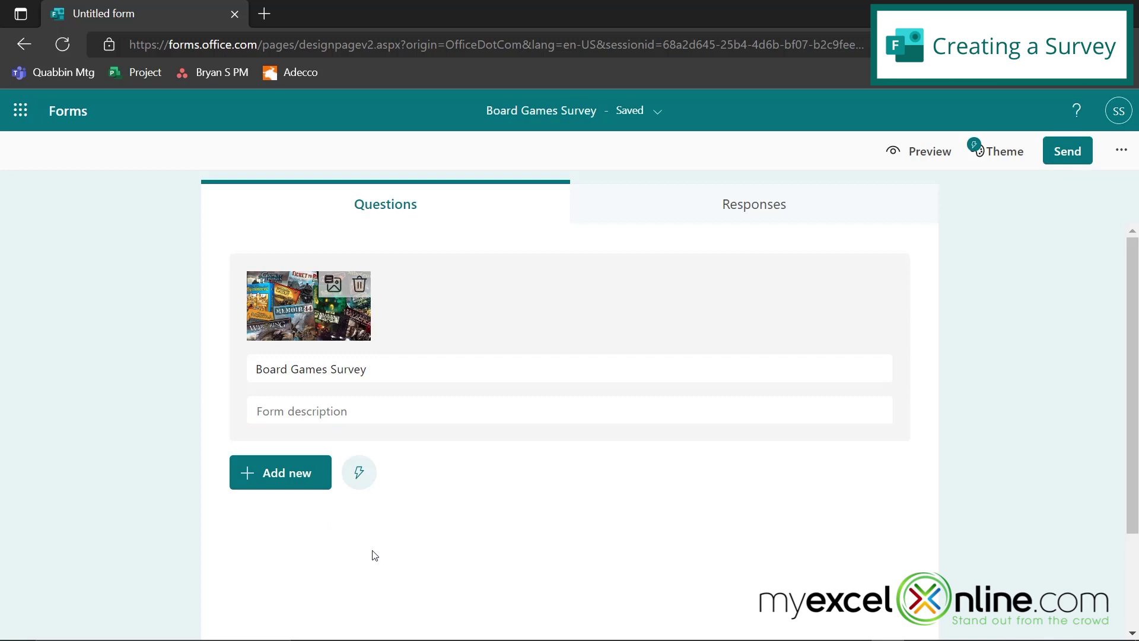
Add a choice question asking 'How often do you play games?'
{"action": "left_click", "coordinate": [255, 484]}
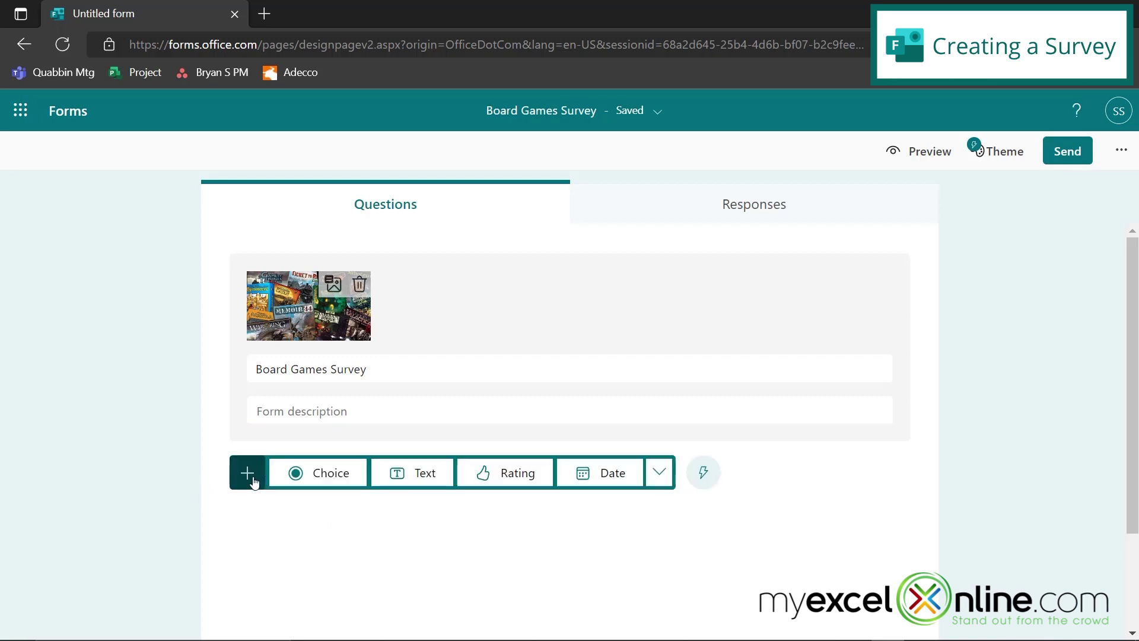
{"action": "left_click", "coordinate": [314, 473]}
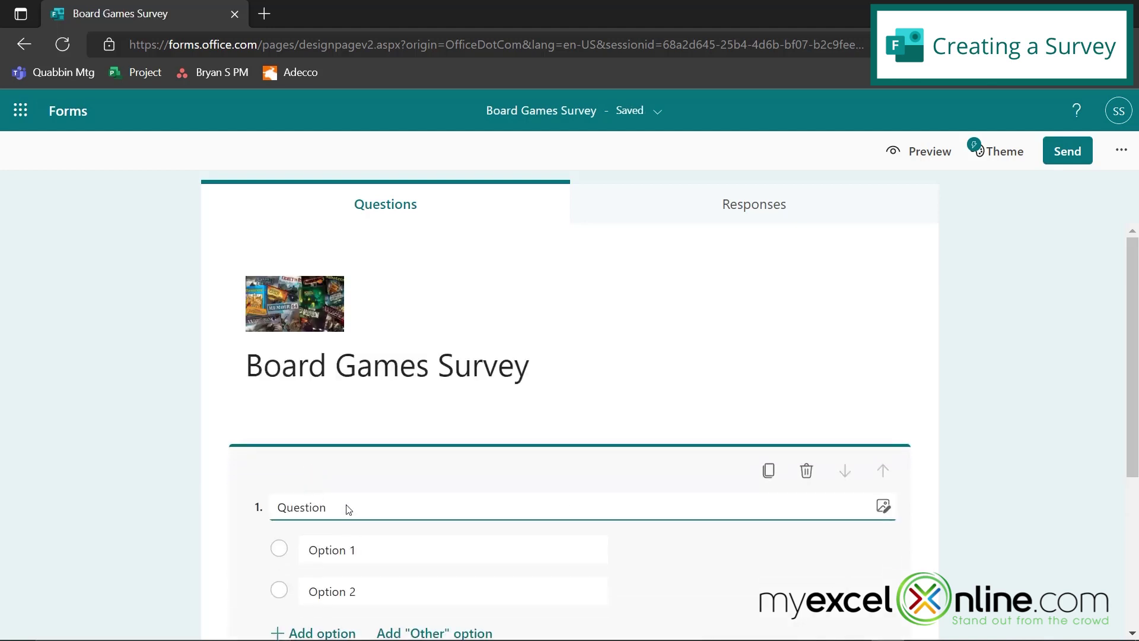
{"action": "type", "text": "How often do you play ga"}
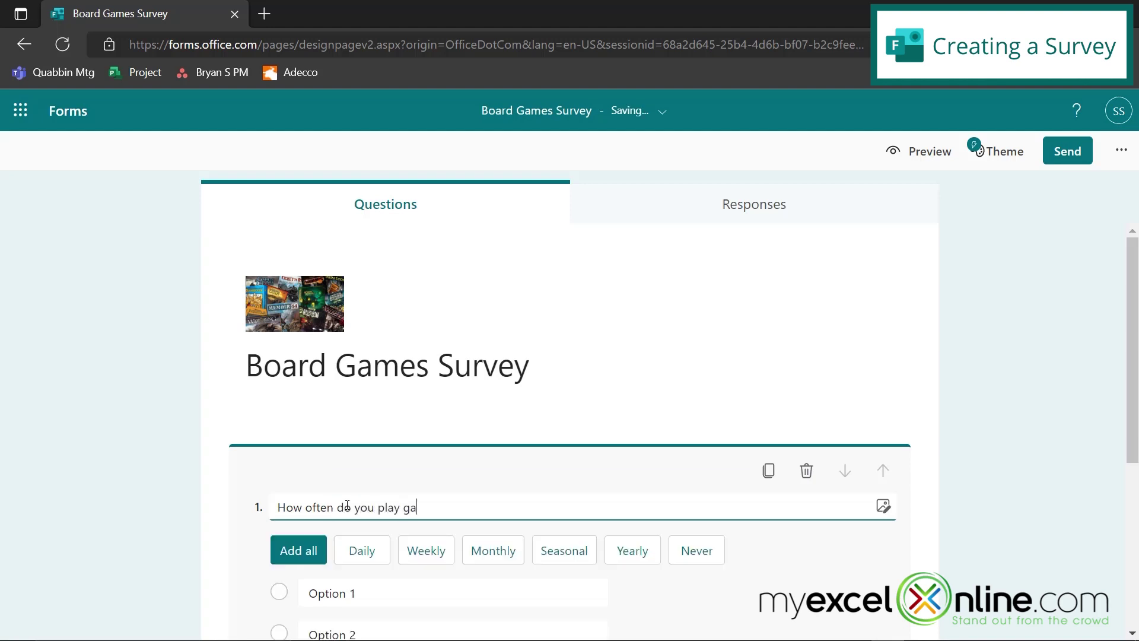
{"action": "type", "text": "mes?"}
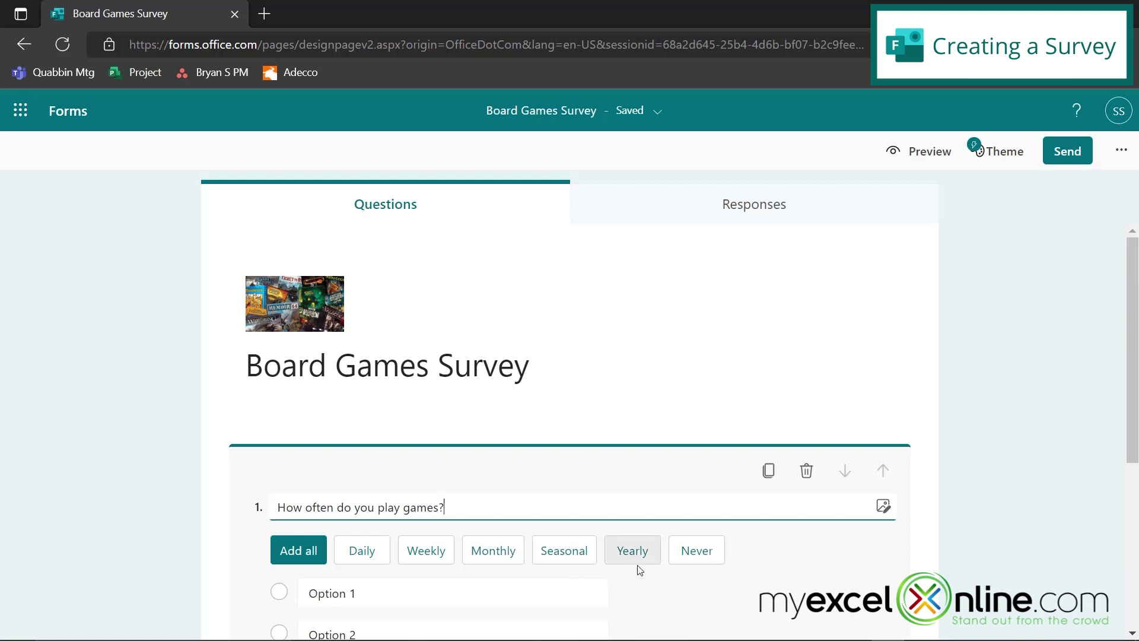
{"action": "scroll", "coordinate": [742, 576], "scroll_direction": "down", "scroll_amount": 1}
{"action": "scroll", "coordinate": [742, 577], "scroll_direction": "down", "scroll_amount": 2}
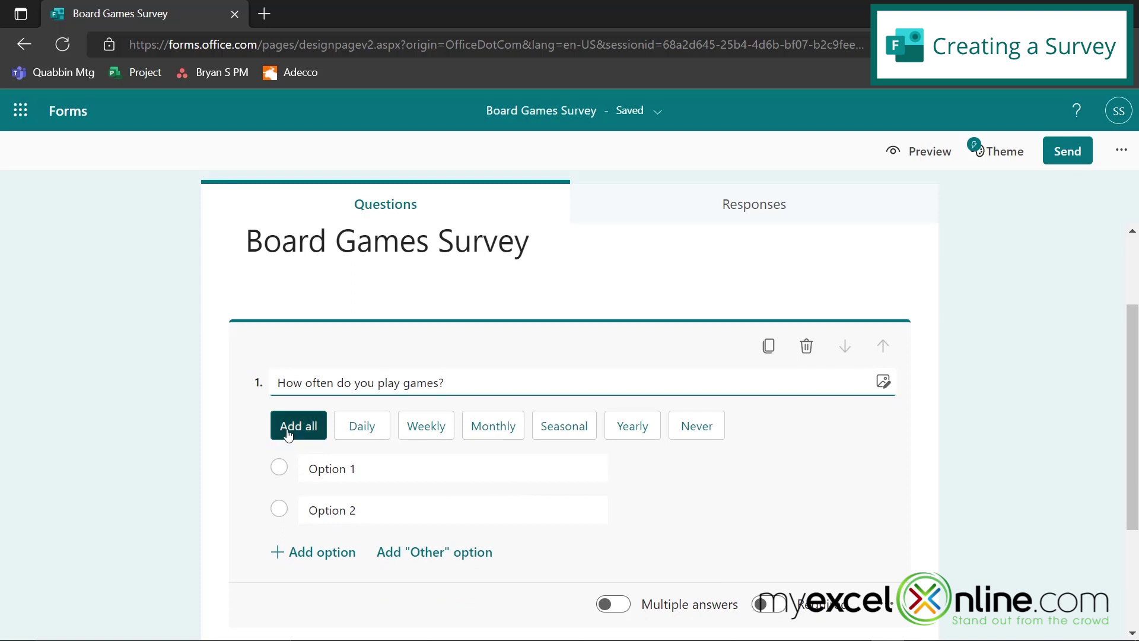
Give it Daily, Weekly, Monthly and Other answers and make it required
{"action": "left_click", "coordinate": [348, 439]}
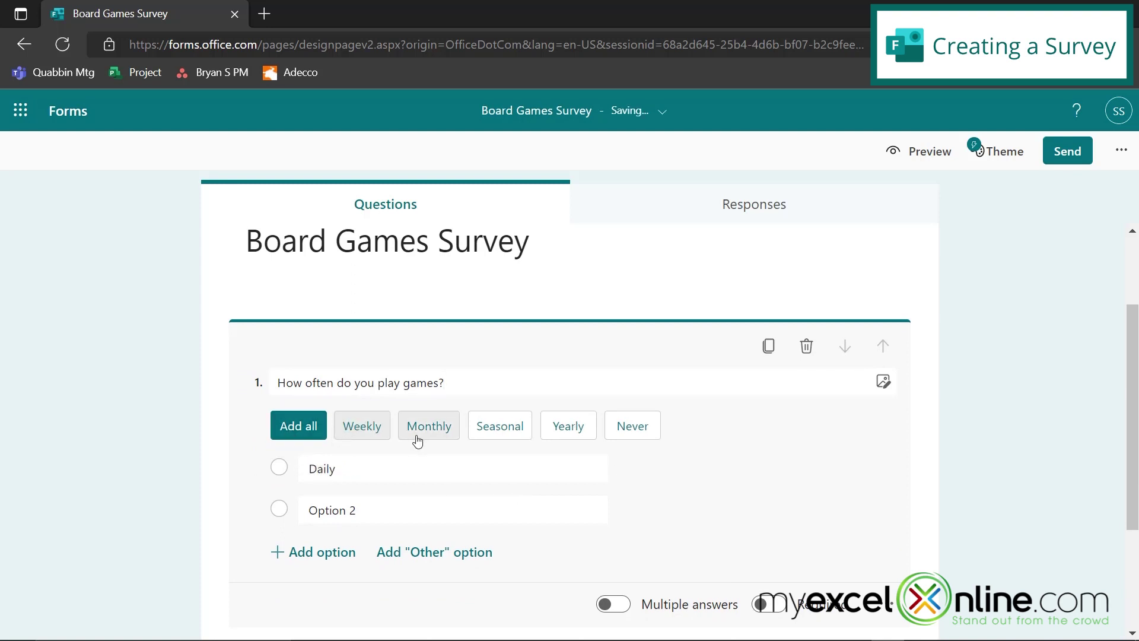
{"action": "left_click", "coordinate": [356, 429]}
{"action": "left_click", "coordinate": [381, 427]}
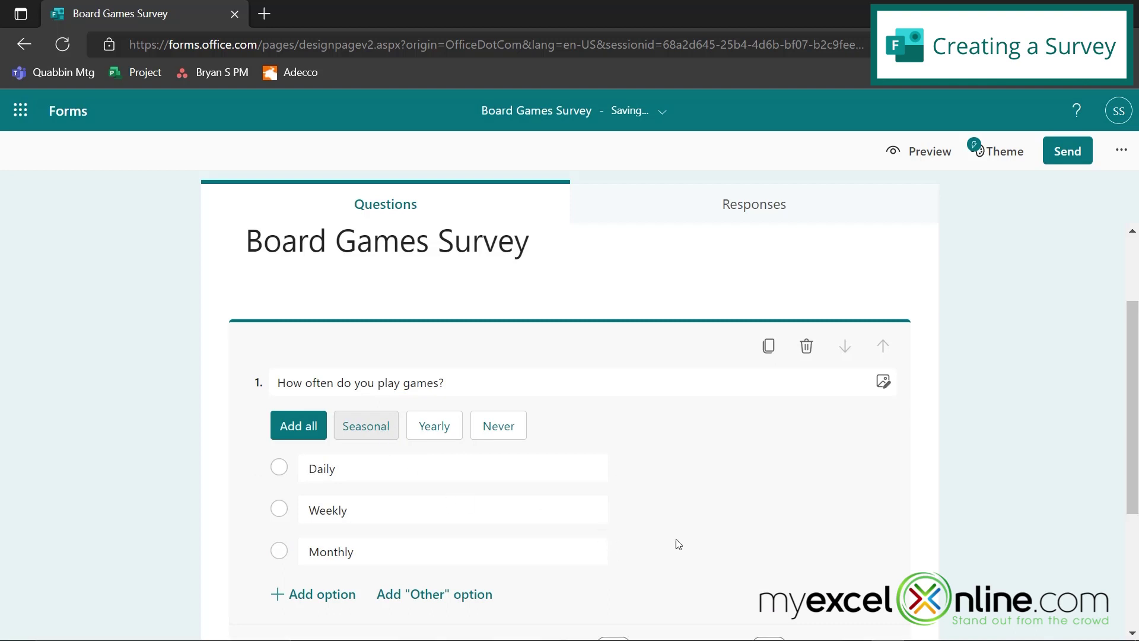
{"action": "scroll", "coordinate": [564, 522], "scroll_direction": "down", "scroll_amount": 2}
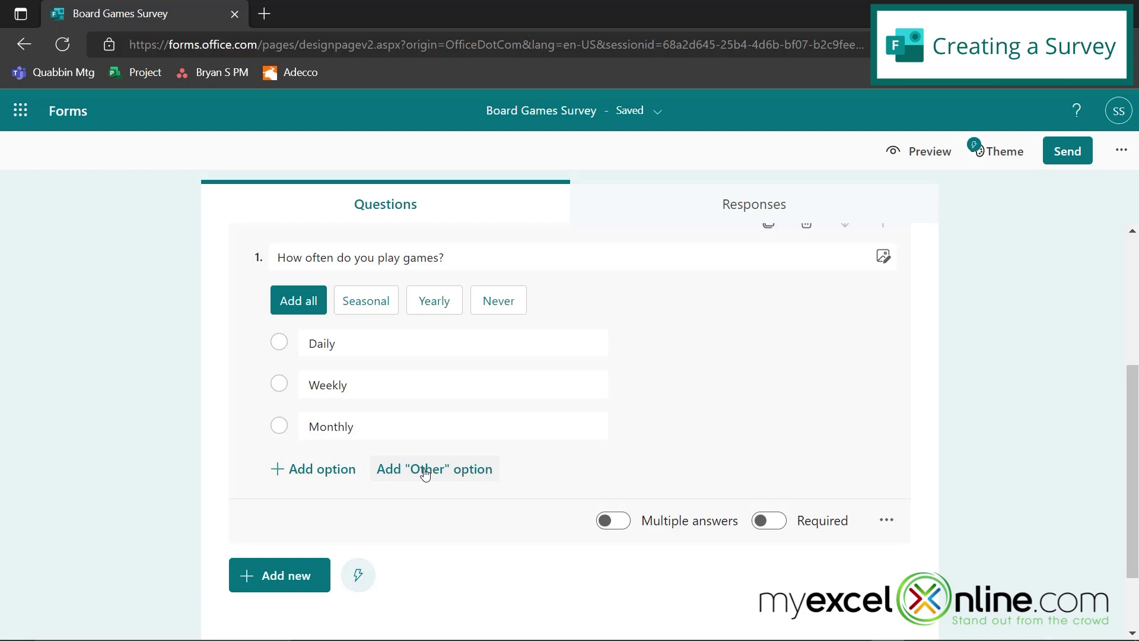
{"action": "left_click", "coordinate": [425, 473]}
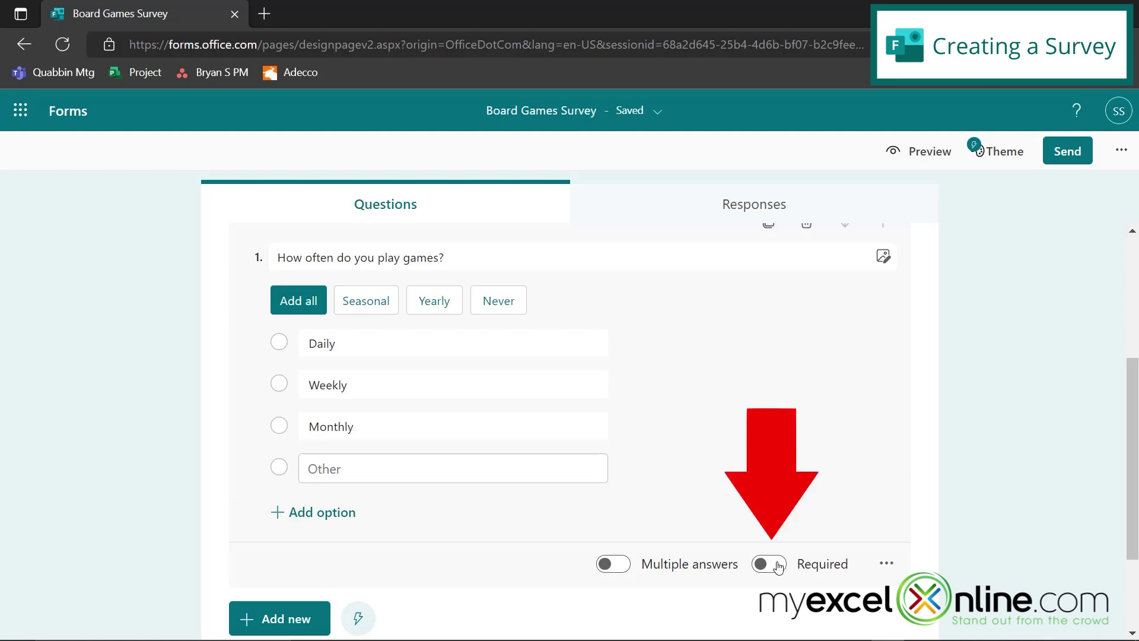
{"action": "left_click", "coordinate": [778, 567]}
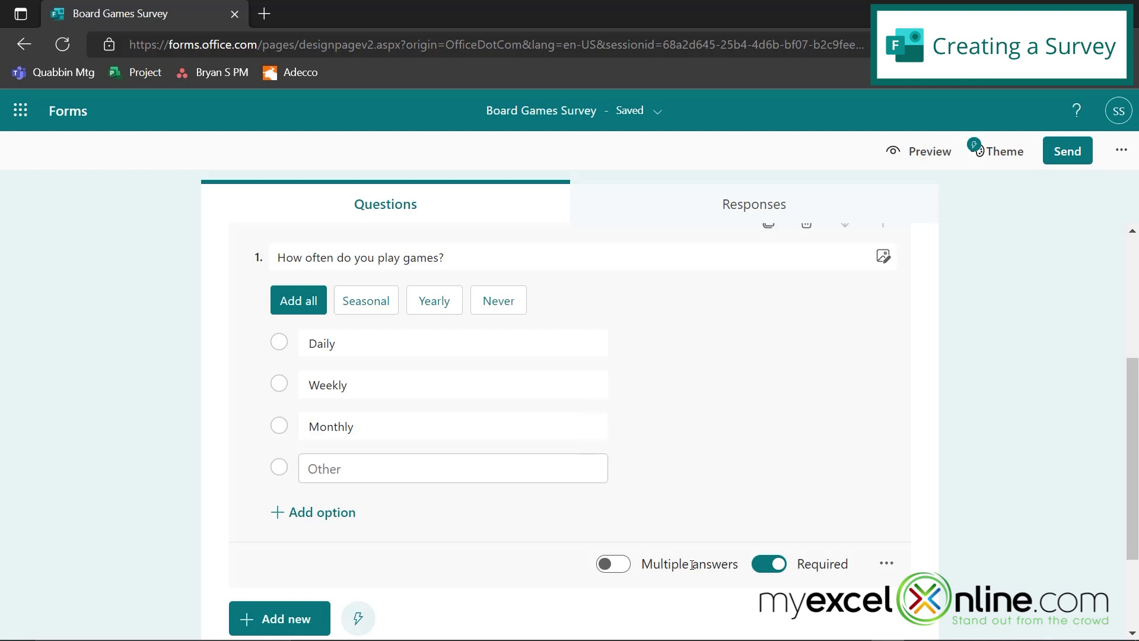
{"action": "scroll", "coordinate": [724, 585], "scroll_direction": "down", "scroll_amount": 1}
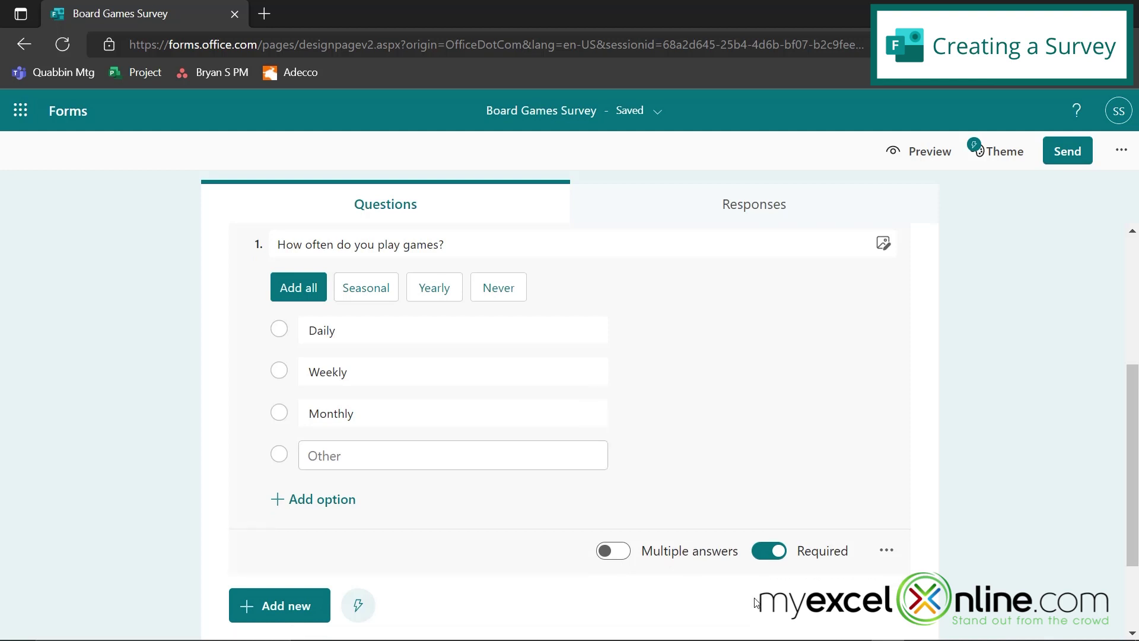
Add a text question 2 asking 'What is your favorite game?'
{"action": "left_click", "coordinate": [299, 605]}
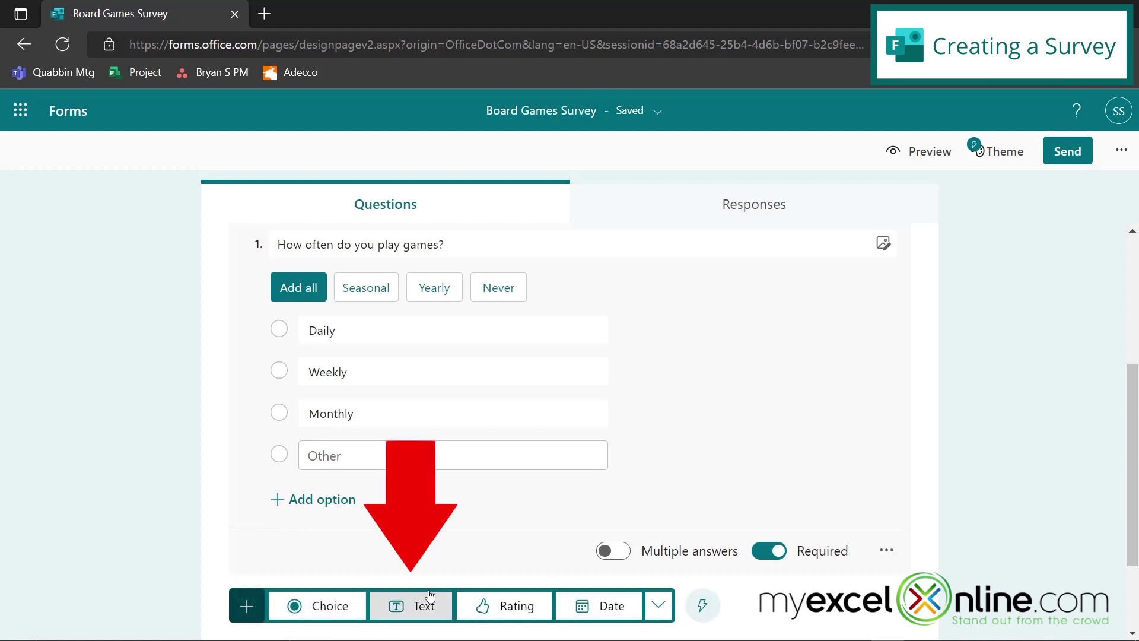
{"action": "left_click", "coordinate": [417, 606]}
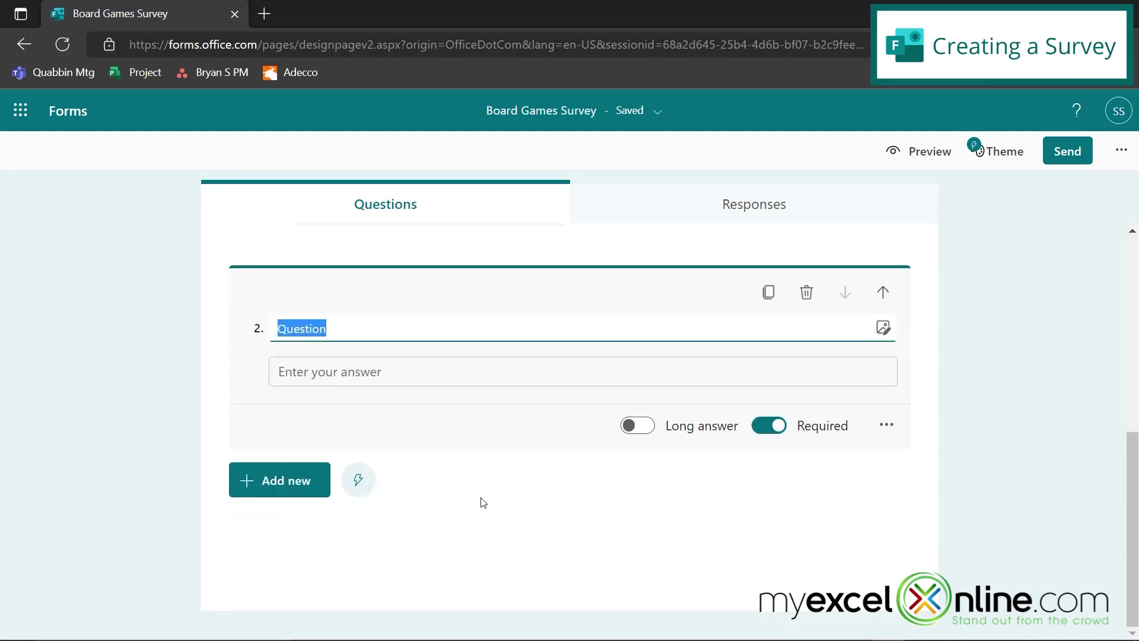
{"action": "type", "text": "What is yo"}
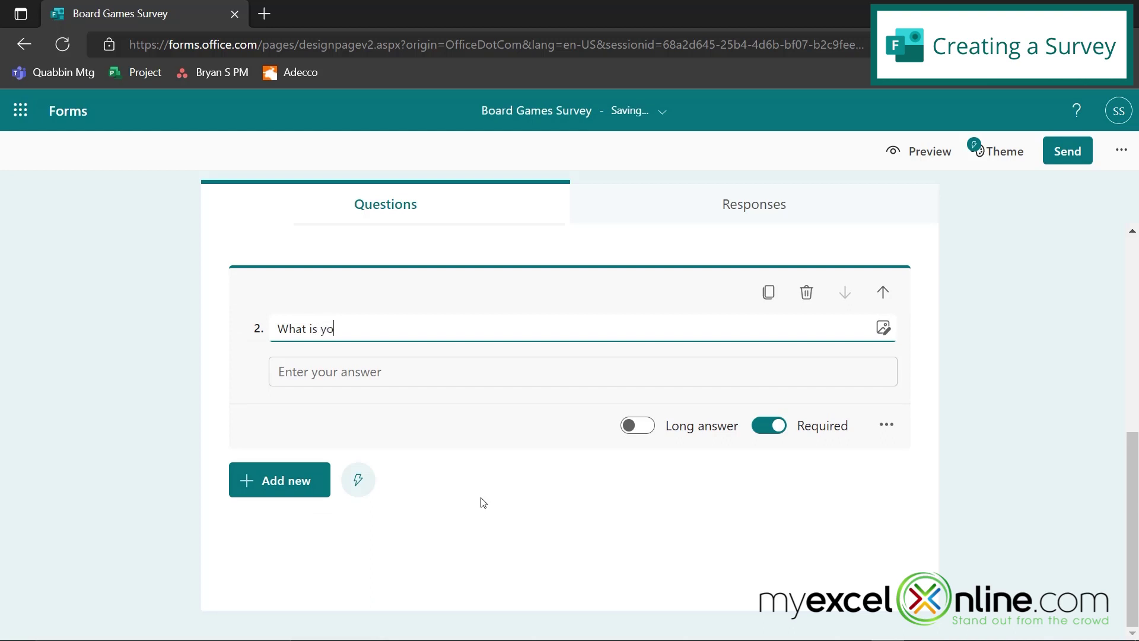
{"action": "type", "text": "ur favorite game?"}
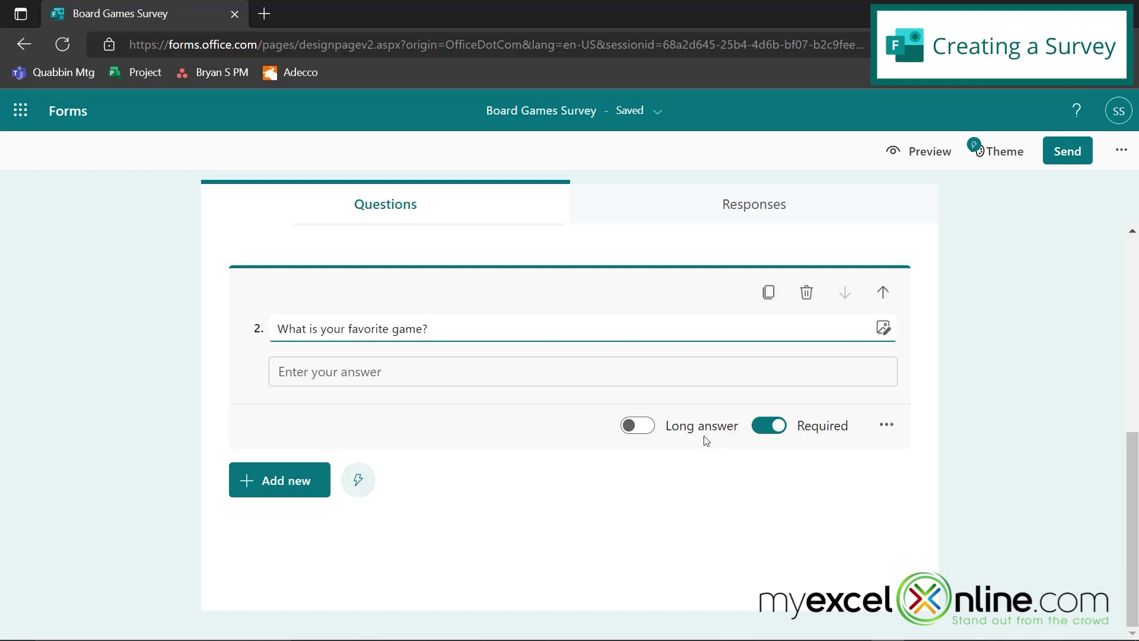
{"action": "left_click", "coordinate": [285, 482]}
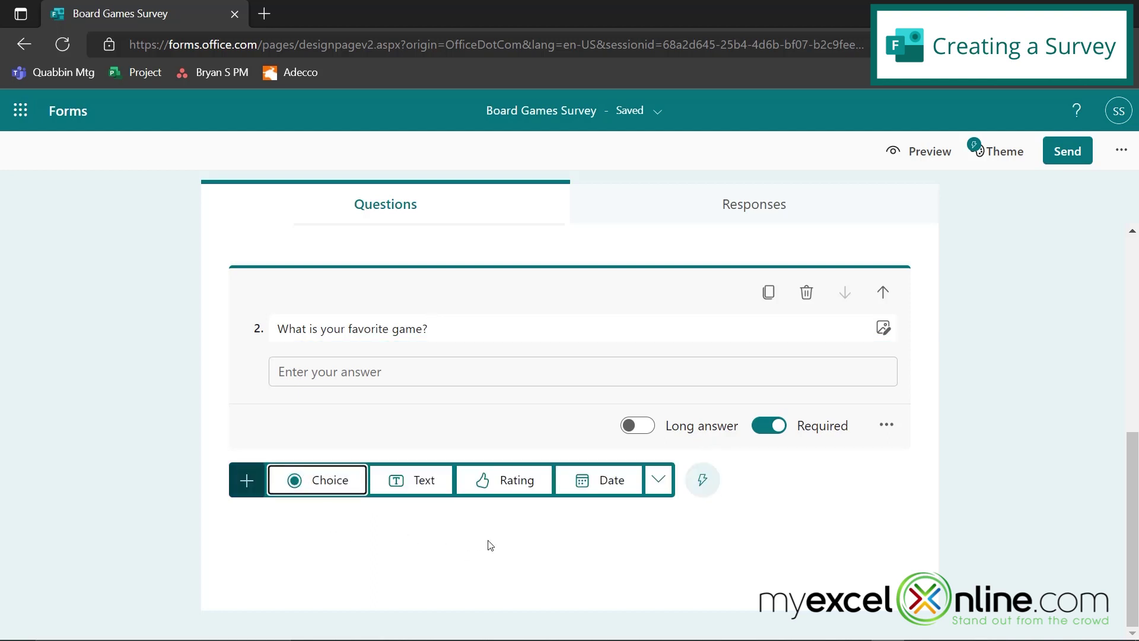
Add a rating question 3 and set its rating symbol to stars
{"action": "left_click", "coordinate": [507, 482]}
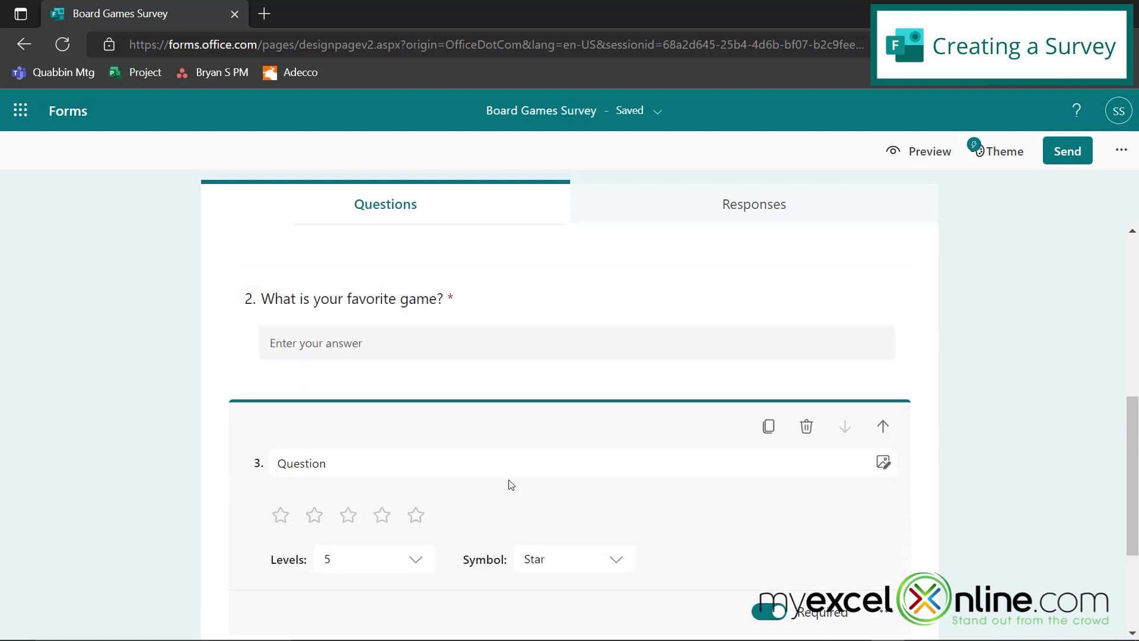
{"action": "left_click", "coordinate": [333, 469]}
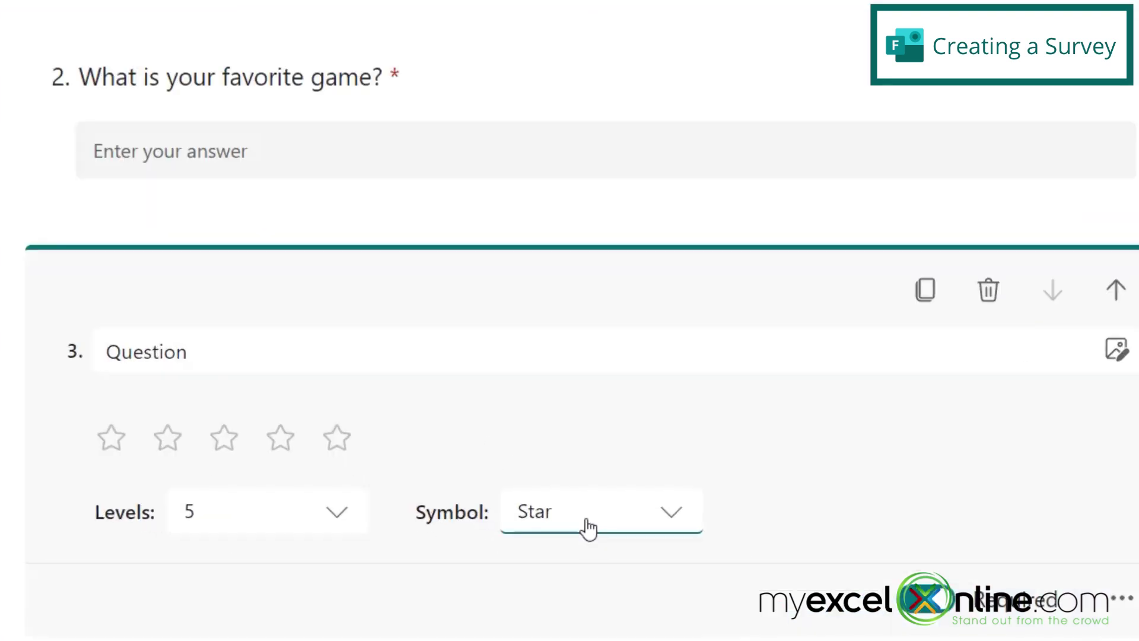
{"action": "left_click", "coordinate": [587, 527]}
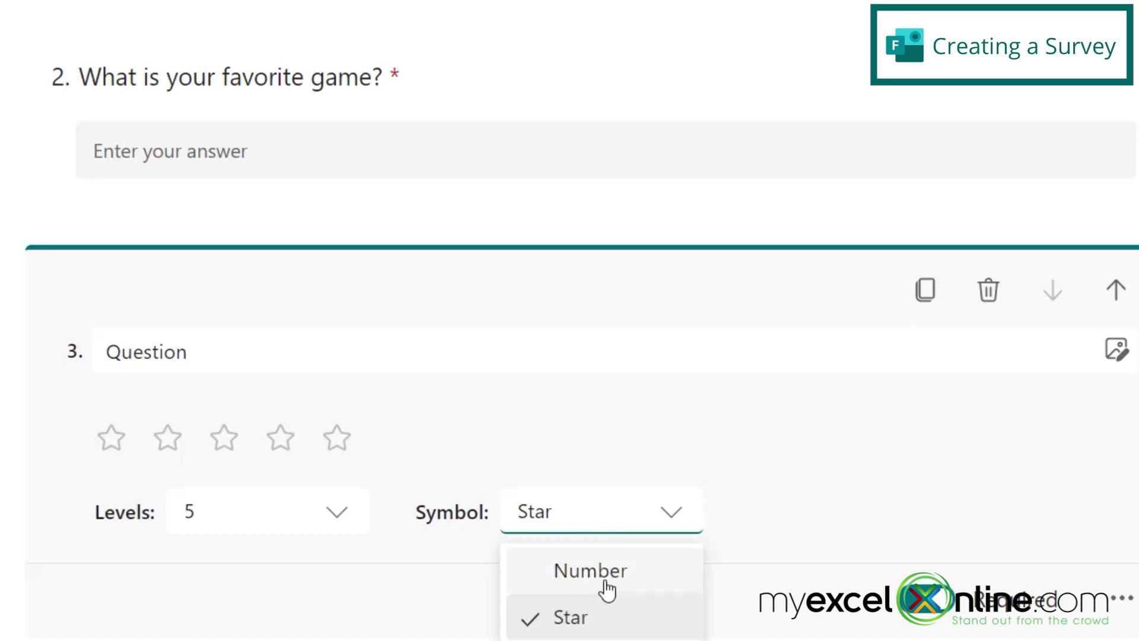
{"action": "left_click", "coordinate": [593, 519]}
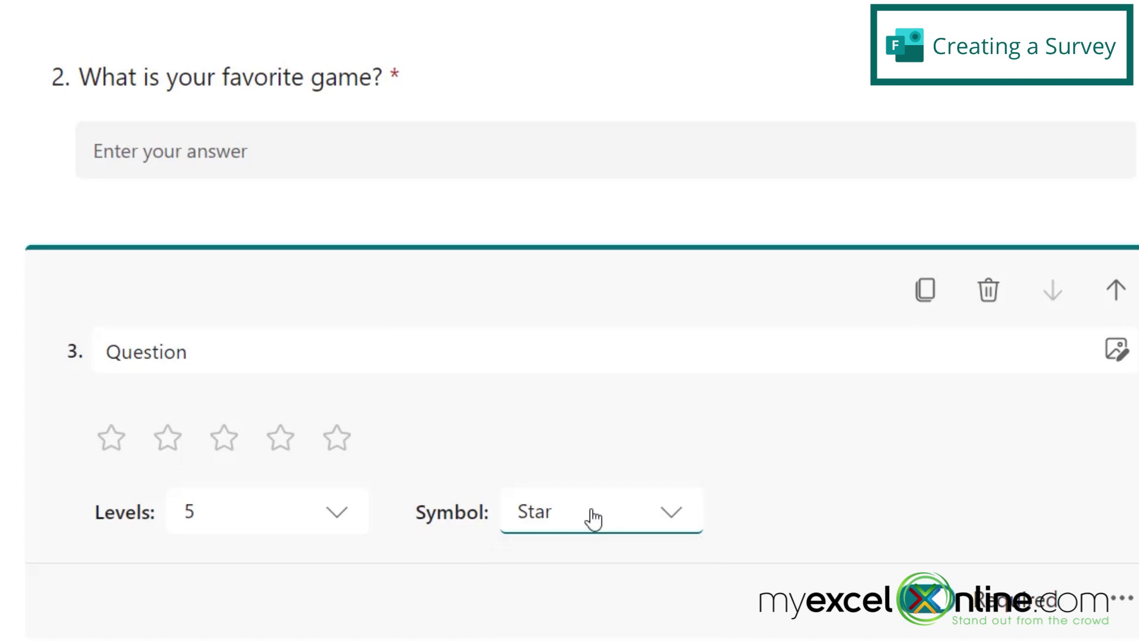
{"action": "left_click", "coordinate": [593, 519]}
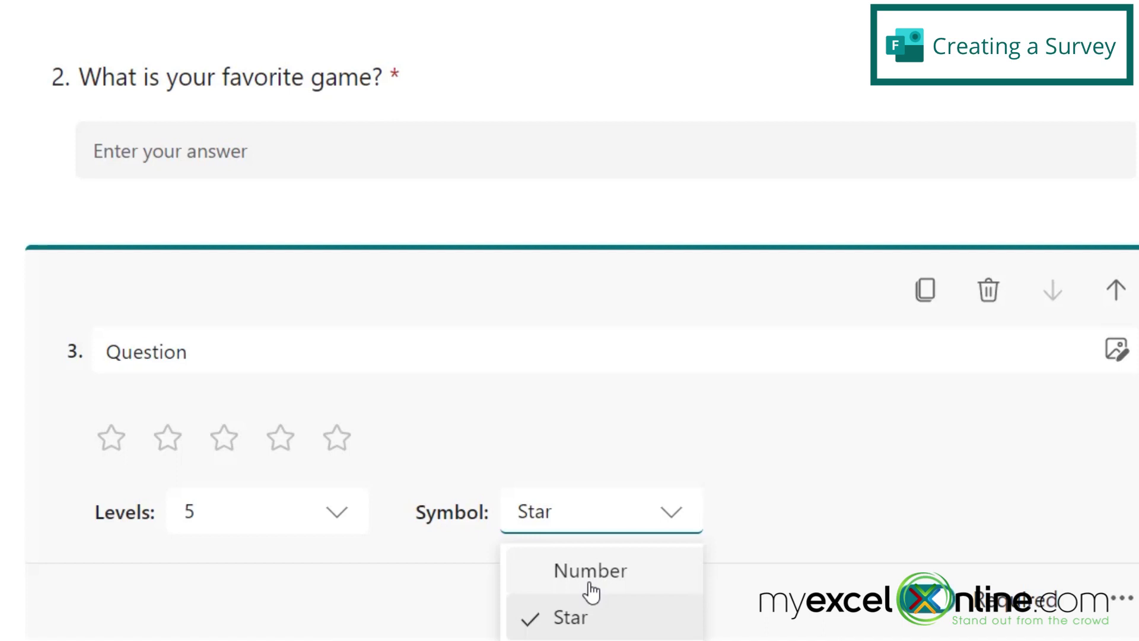
{"action": "left_click", "coordinate": [590, 571]}
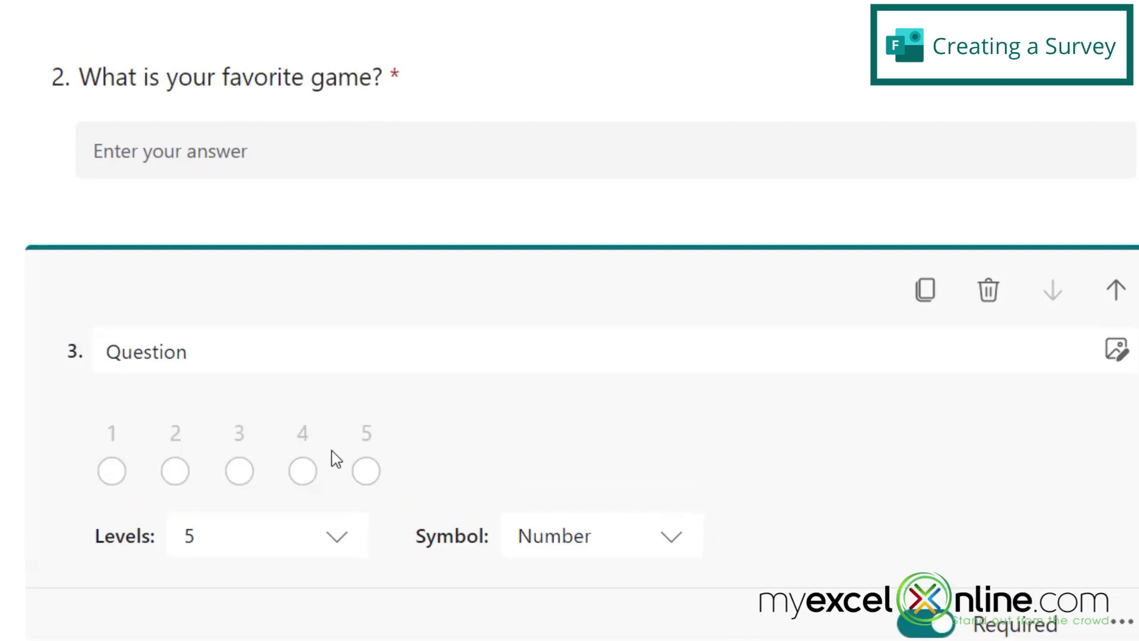
{"action": "left_click", "coordinate": [582, 536]}
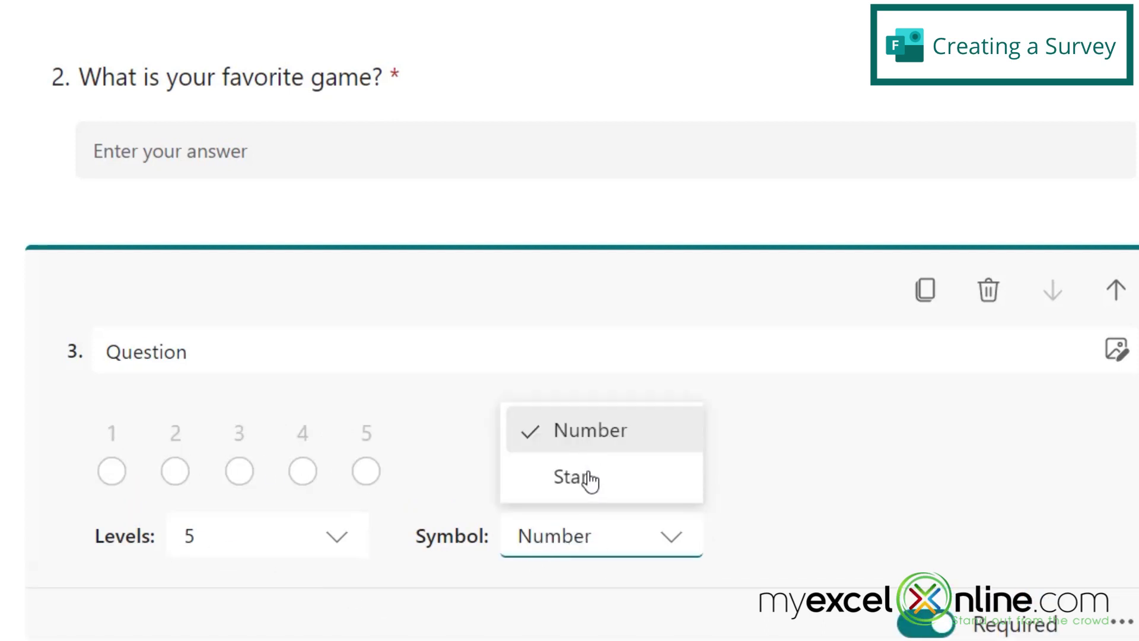
{"action": "left_click", "coordinate": [581, 492]}
Keep 5 levels and title it 'How much to you like the website Board Game Geek?'
{"action": "left_click", "coordinate": [340, 527]}
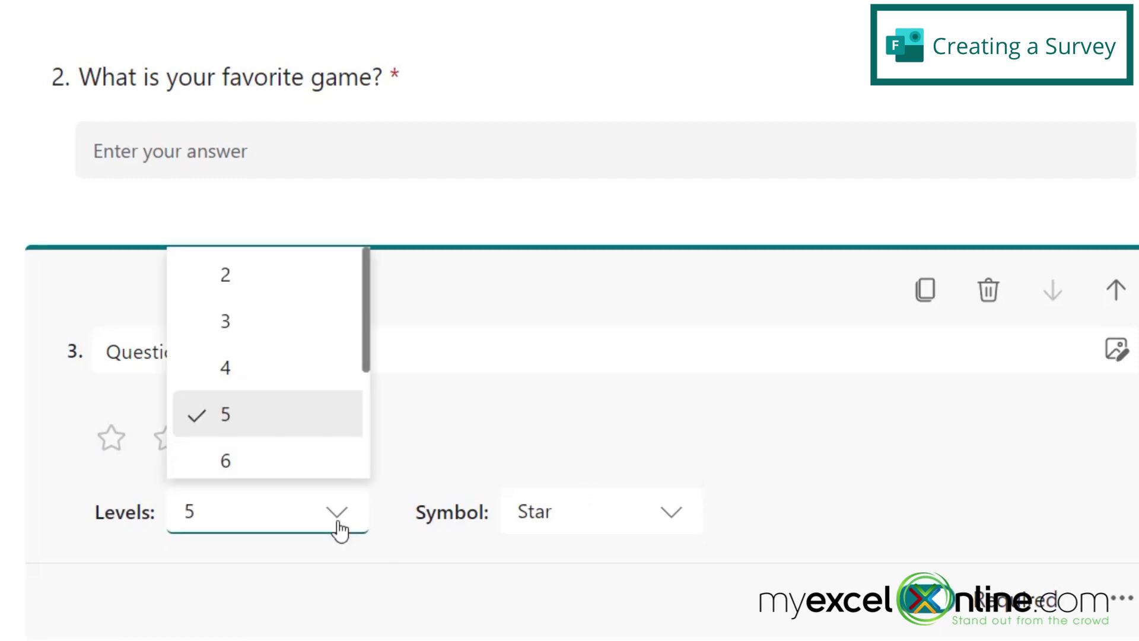
{"action": "scroll", "coordinate": [342, 421], "scroll_direction": "down", "scroll_amount": 3}
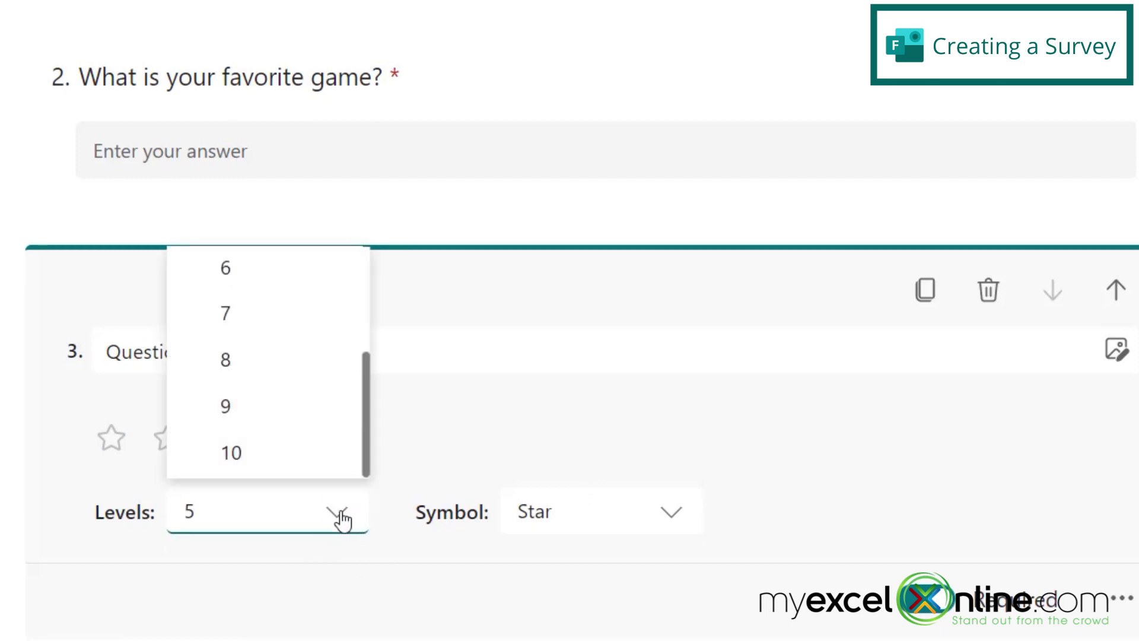
{"action": "left_click", "coordinate": [446, 356]}
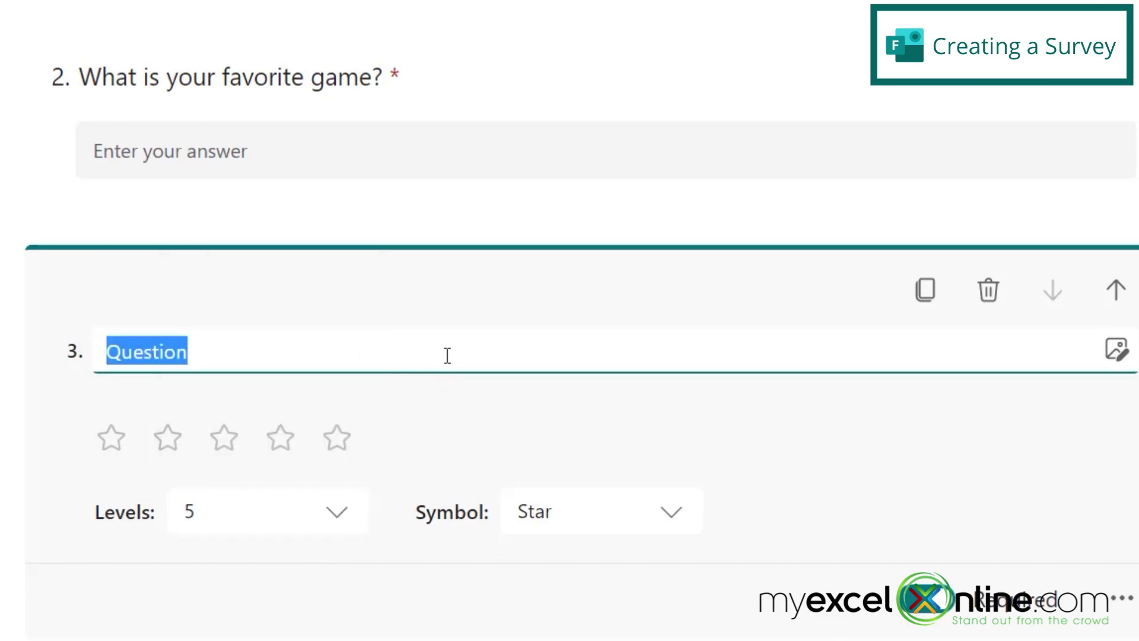
{"action": "type", "text": "How much to y"}
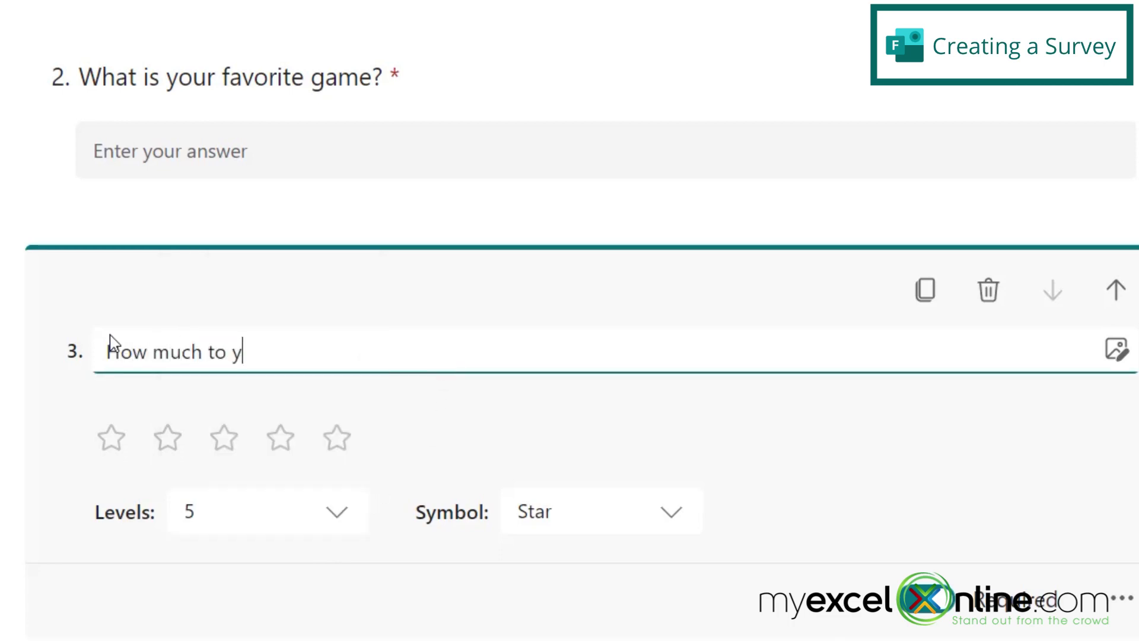
{"action": "type", "text": "ou like the websi"}
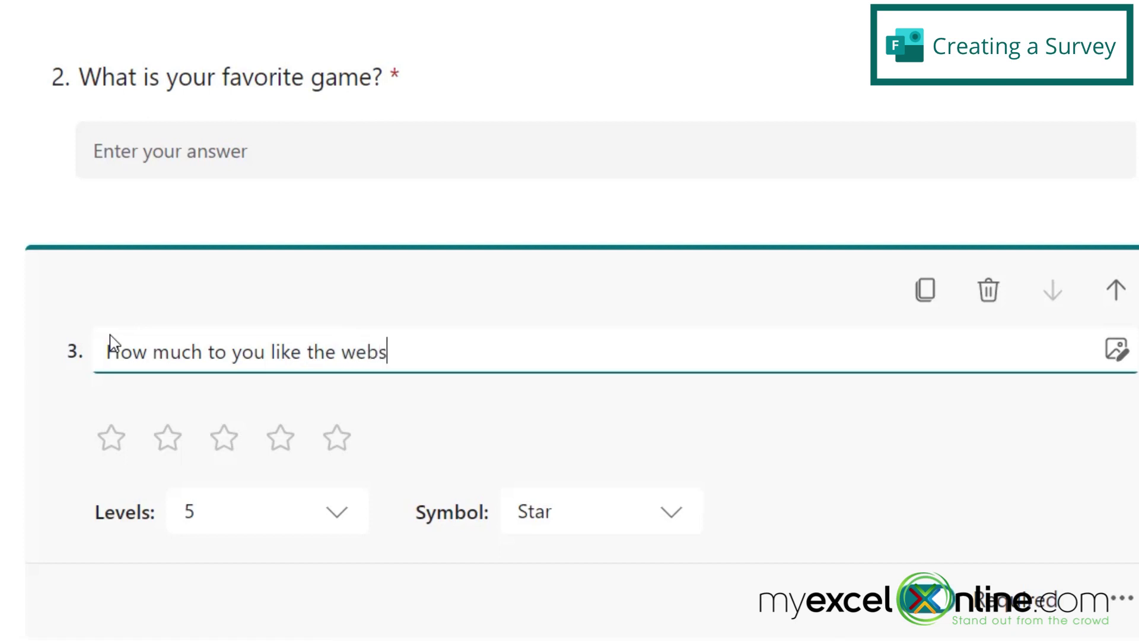
{"action": "type", "text": "te Board Game Gee"}
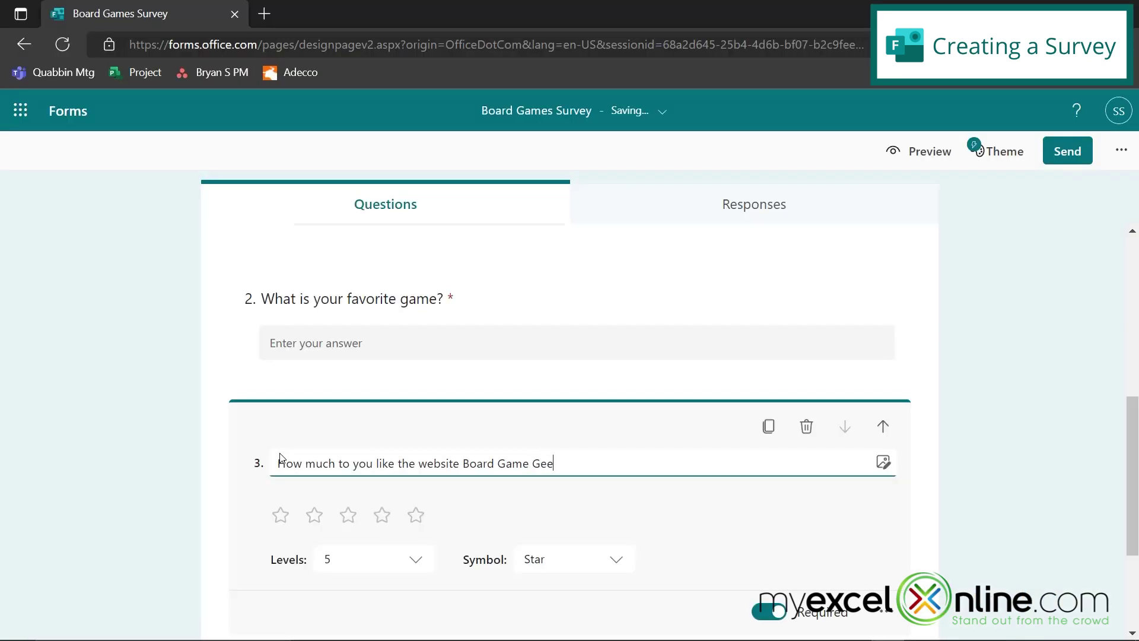
{"action": "type", "text": "k?"}
{"action": "scroll", "coordinate": [285, 463], "scroll_direction": "down", "scroll_amount": 3}
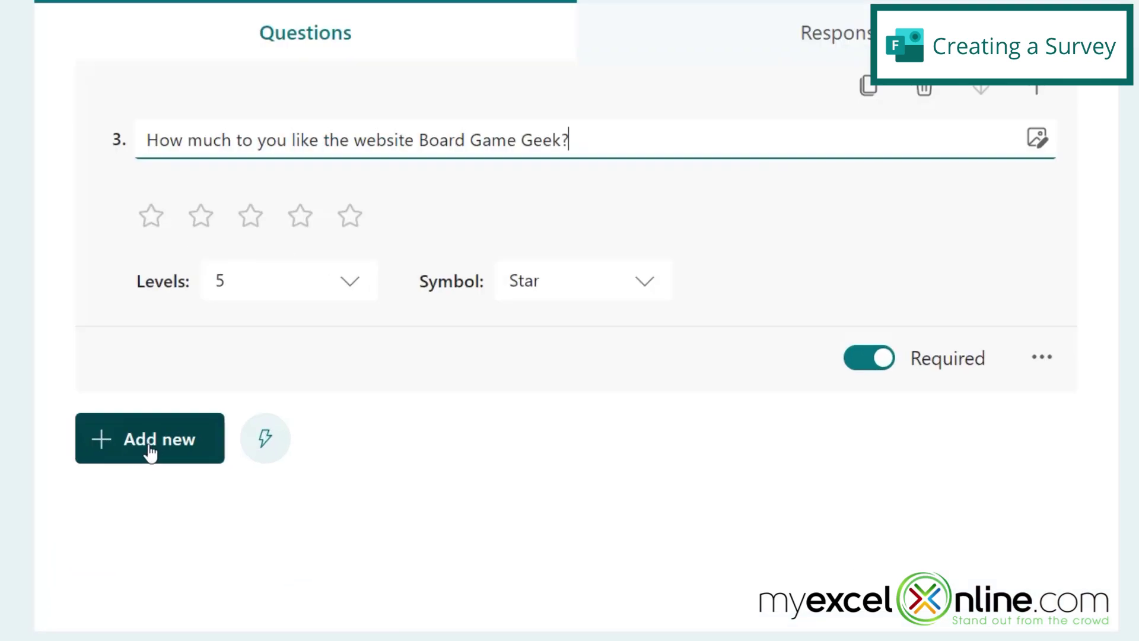
Add a date question 4 asking 'When is the last time you played a game?'
{"action": "left_click", "coordinate": [280, 487]}
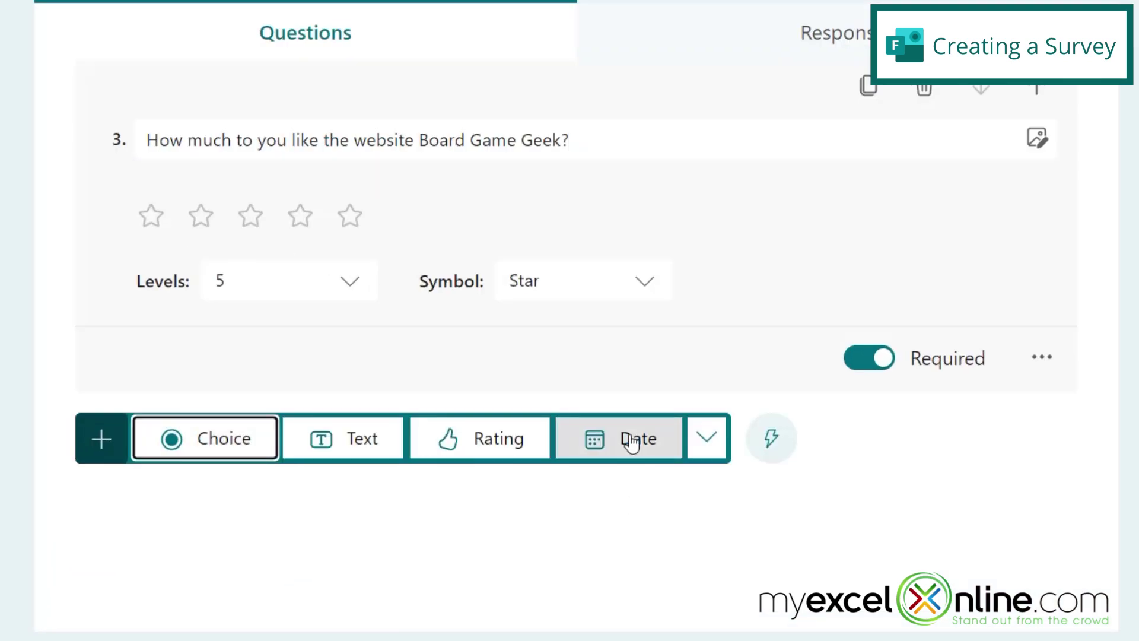
{"action": "left_click", "coordinate": [632, 442]}
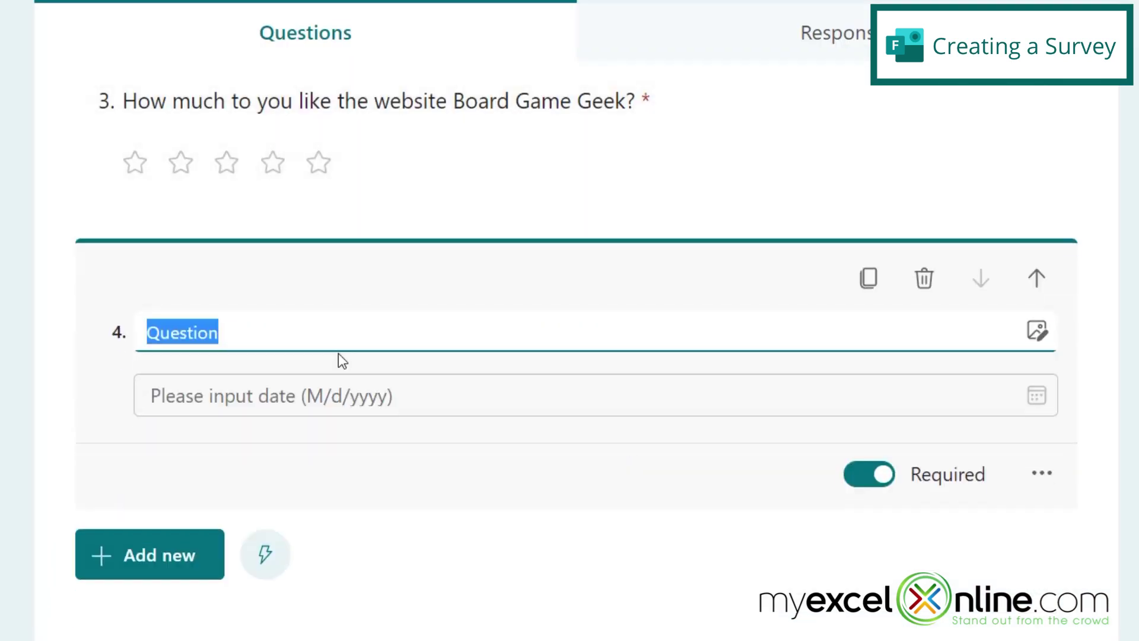
{"action": "type", "text": "When is"}
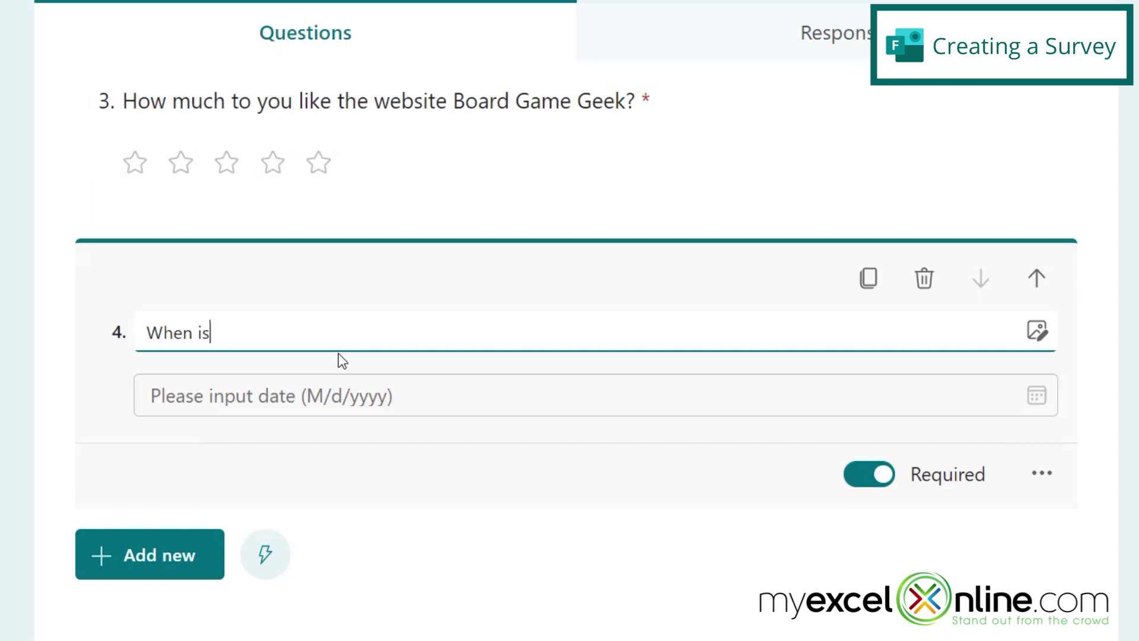
{"action": "type", "text": " the last time you "}
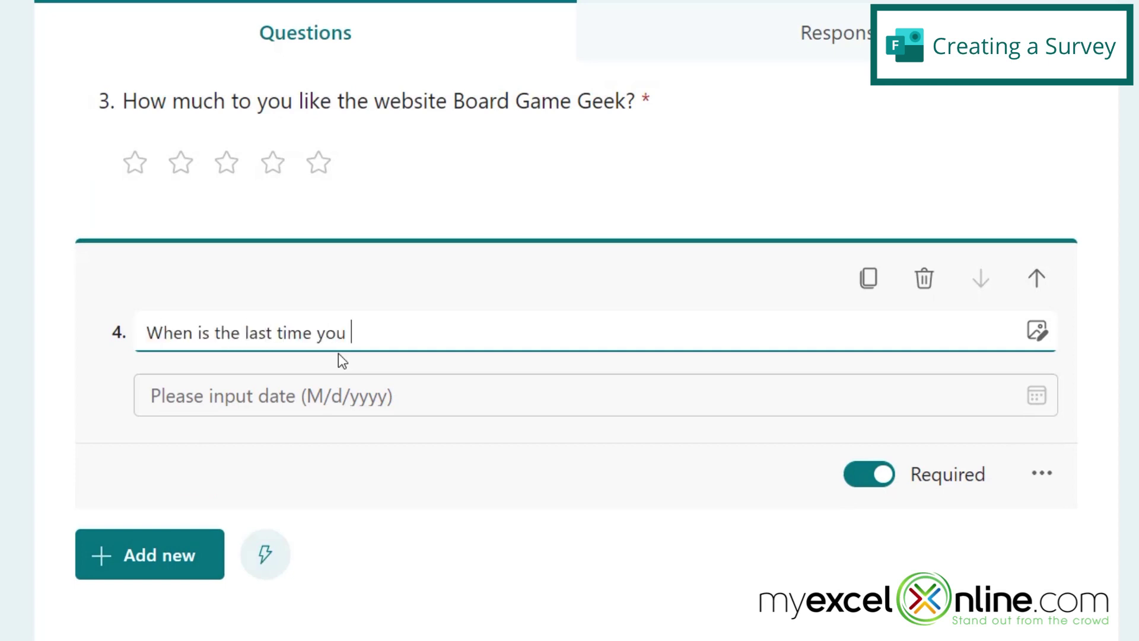
{"action": "type", "text": "played a game?"}
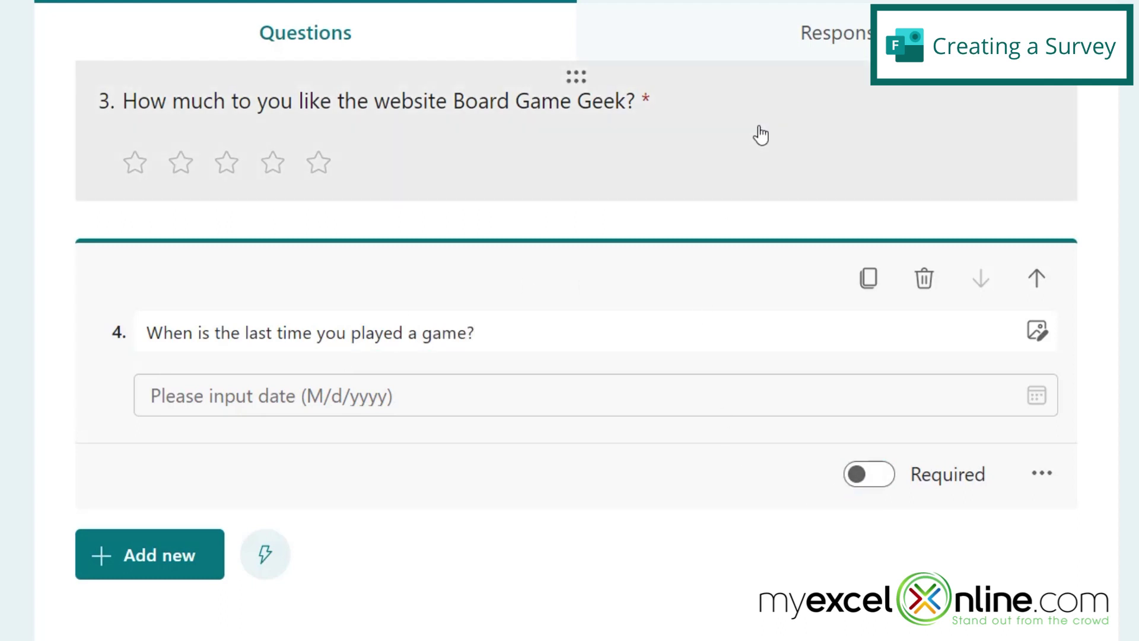
Turn off the Required setting on question 3
{"action": "left_click", "coordinate": [759, 134]}
{"action": "left_click", "coordinate": [868, 362]}
{"action": "scroll", "coordinate": [475, 435], "scroll_direction": "down", "scroll_amount": 3}
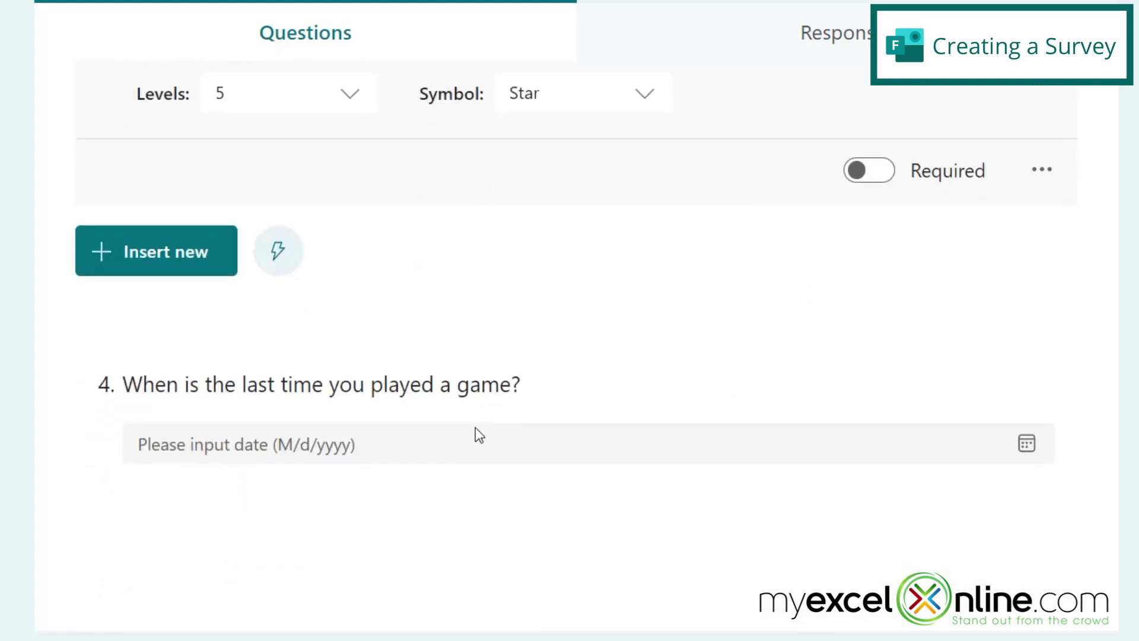
Add a Likert question 5 titled 'Rate the following games'
{"action": "left_click", "coordinate": [479, 435]}
{"action": "left_click", "coordinate": [139, 444]}
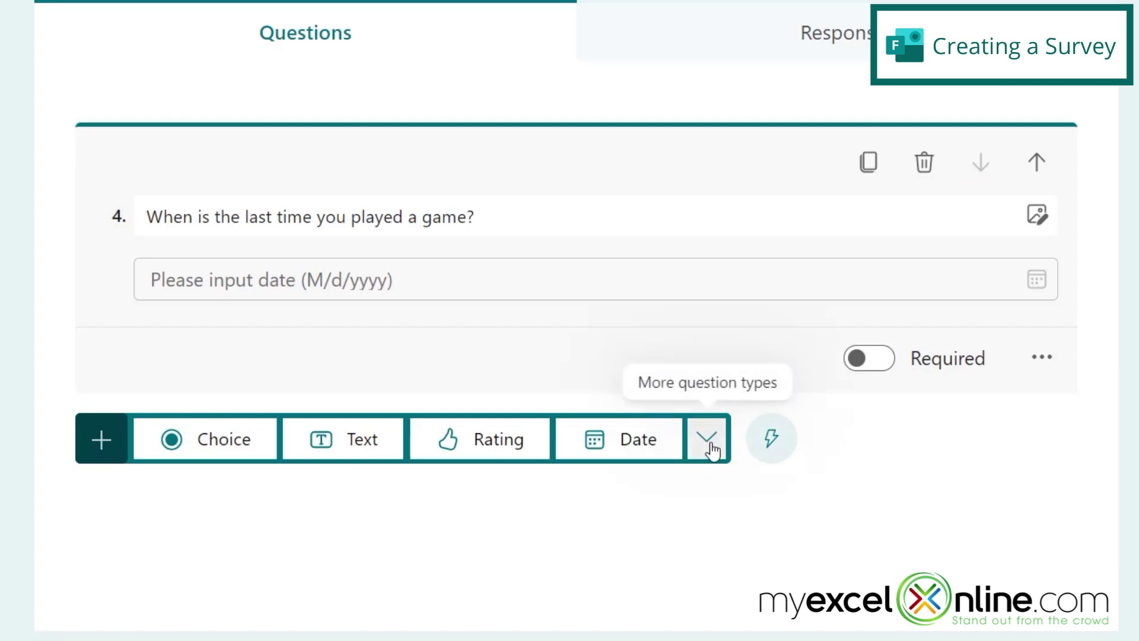
{"action": "left_click", "coordinate": [708, 442]}
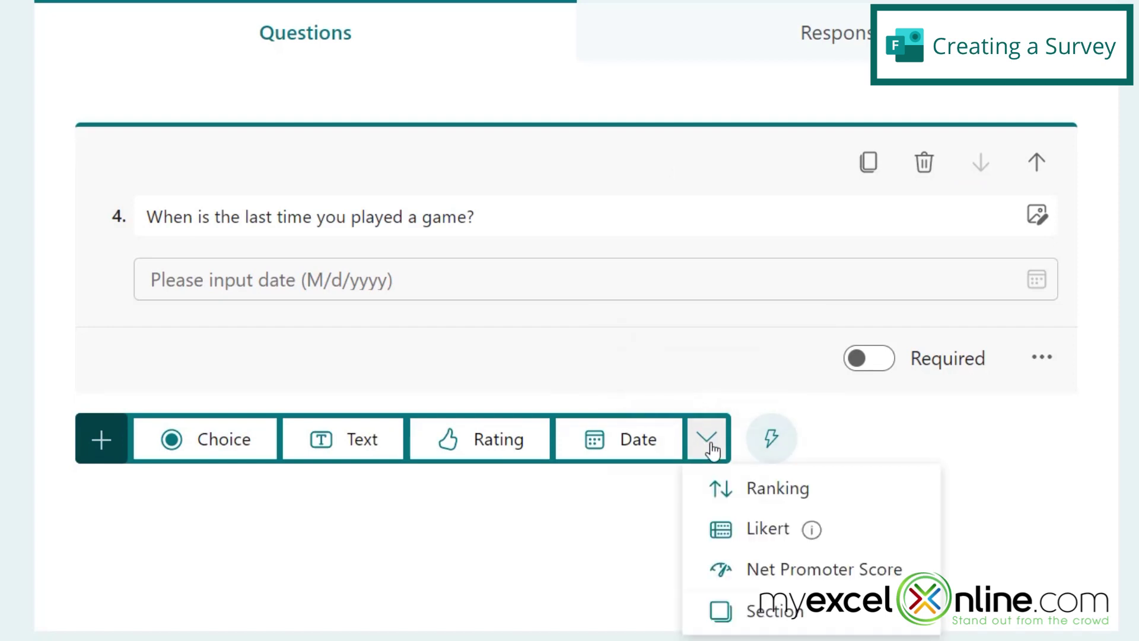
{"action": "left_click", "coordinate": [771, 529]}
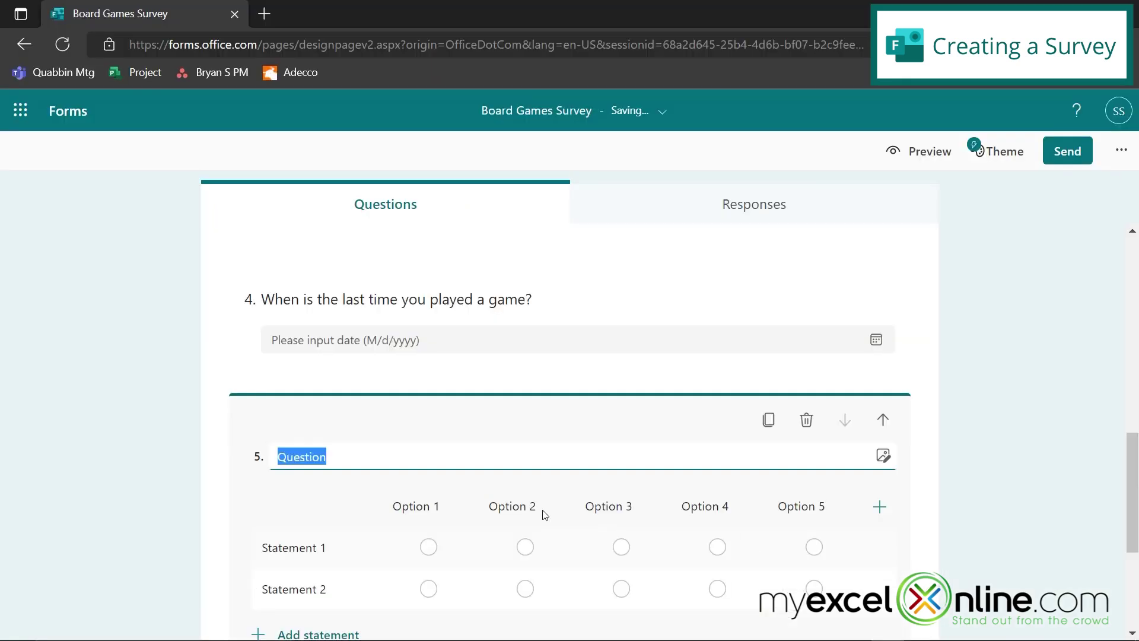
{"action": "type", "text": "R"}
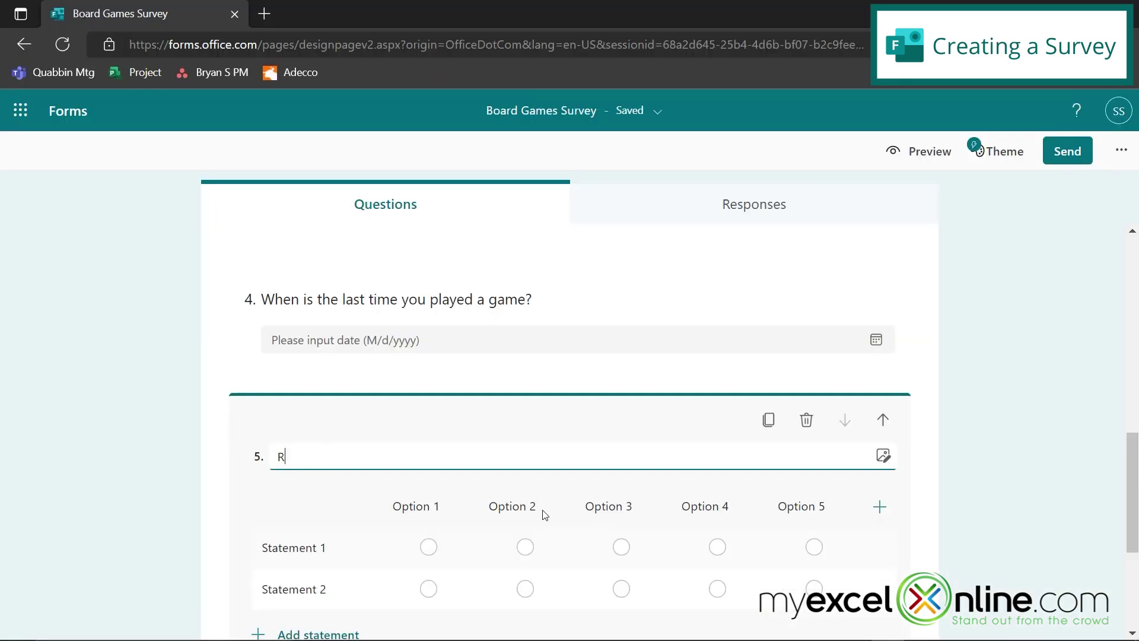
{"action": "type", "text": "ate the following games"}
{"action": "scroll", "coordinate": [514, 412], "scroll_direction": "down", "scroll_amount": 2}
Label its columns Poor, Fair, Good, Very good and Excellent
{"action": "left_click", "coordinate": [443, 390]}
{"action": "type", "text": "Poor"}
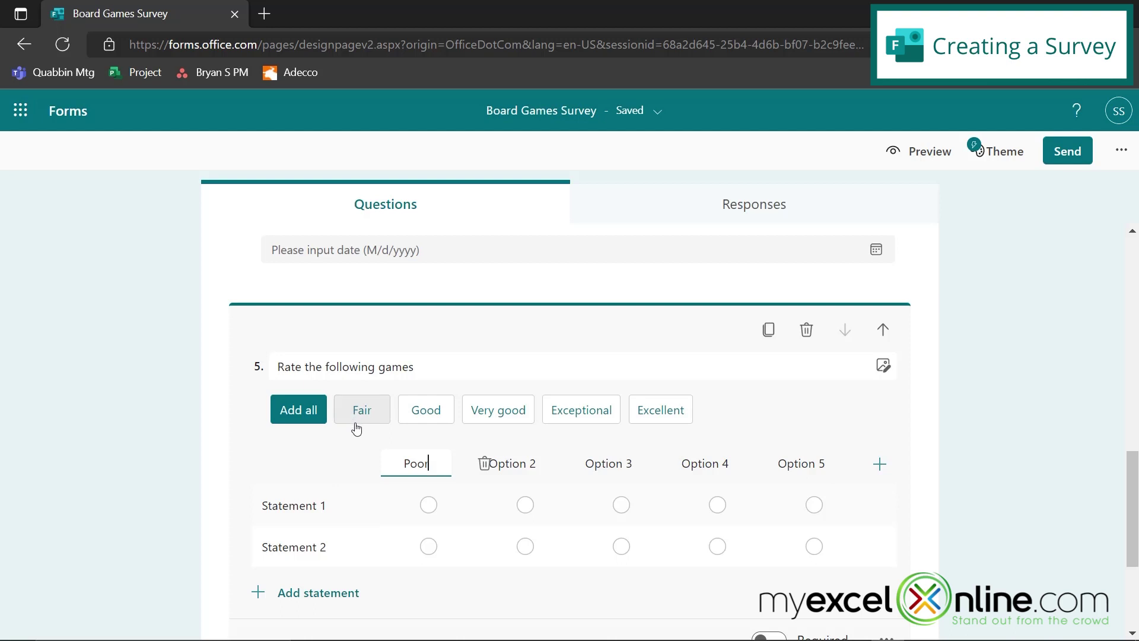
{"action": "left_click", "coordinate": [351, 421]}
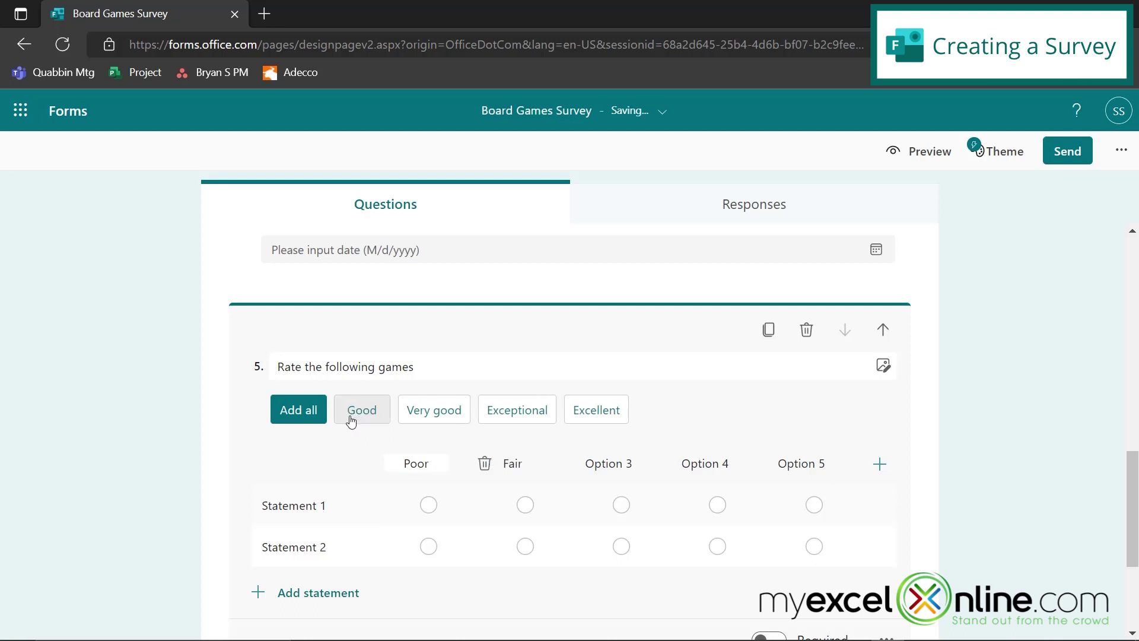
{"action": "left_click", "coordinate": [373, 419]}
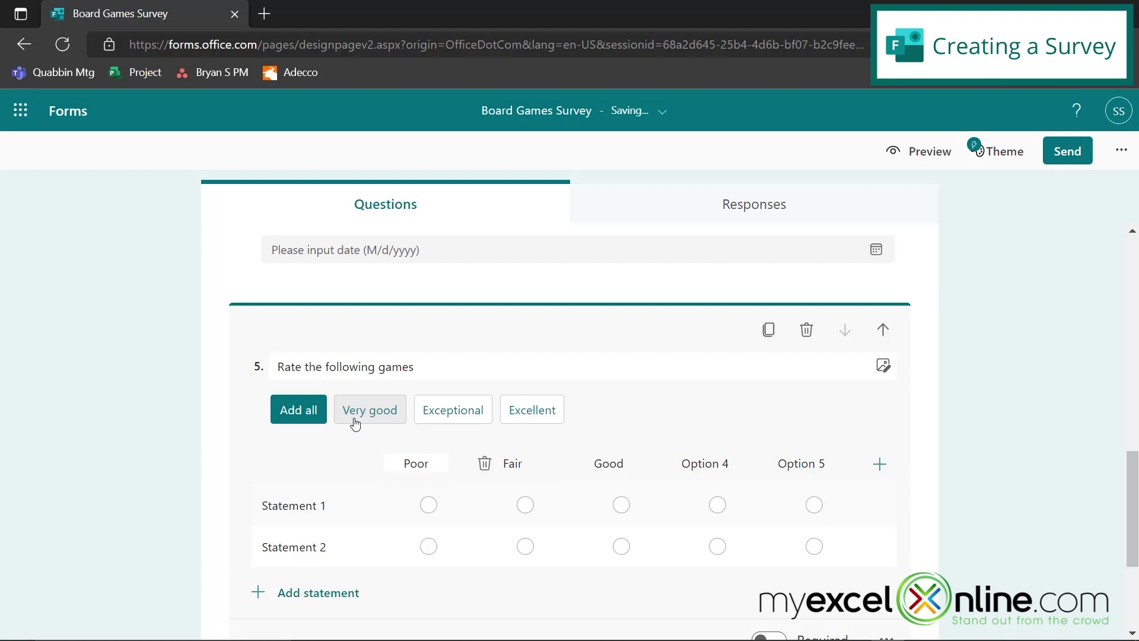
{"action": "left_click", "coordinate": [356, 425]}
{"action": "left_click", "coordinate": [440, 424]}
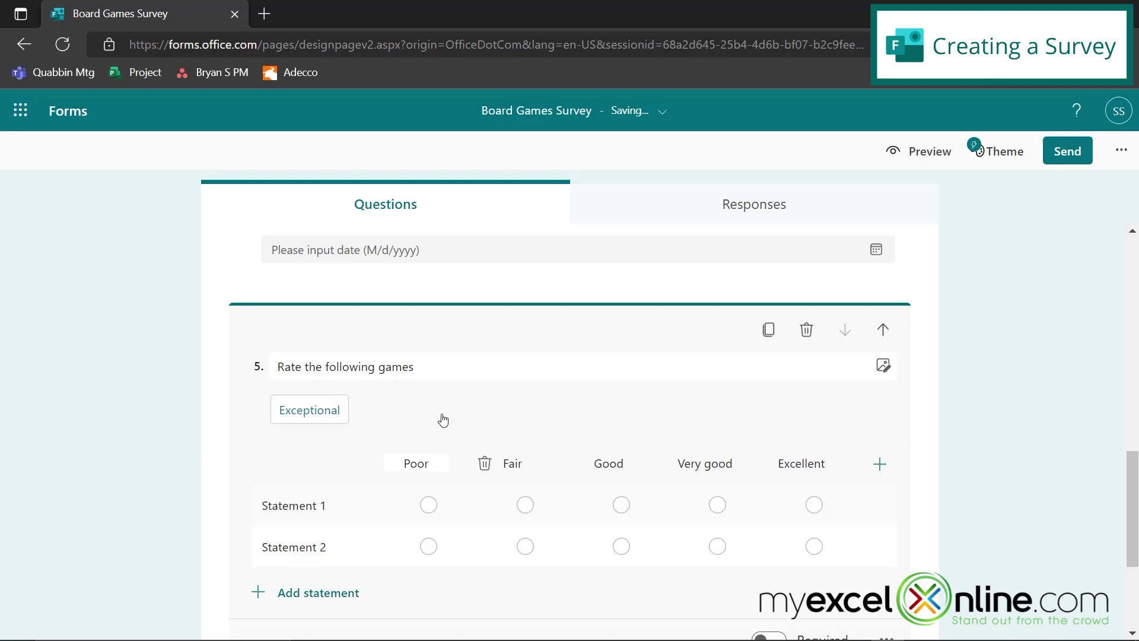
Rename the first two statements to Settlers of Catan and Ticket to Ride
{"action": "left_click", "coordinate": [299, 508]}
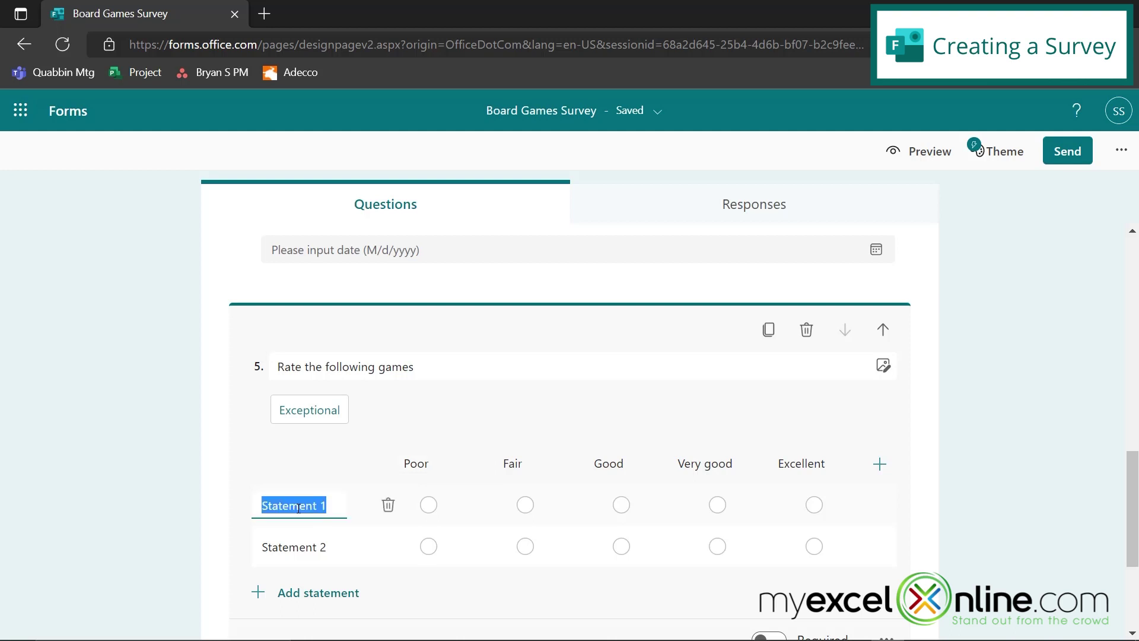
{"action": "type", "text": "Settlers of Catan"}
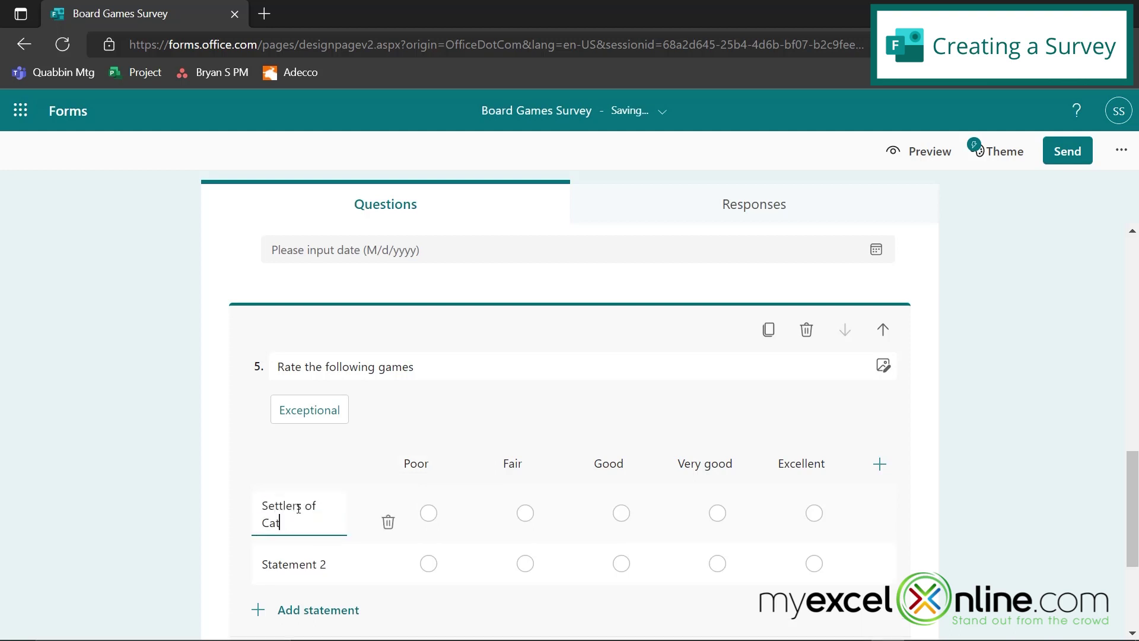
{"action": "left_click", "coordinate": [281, 558]}
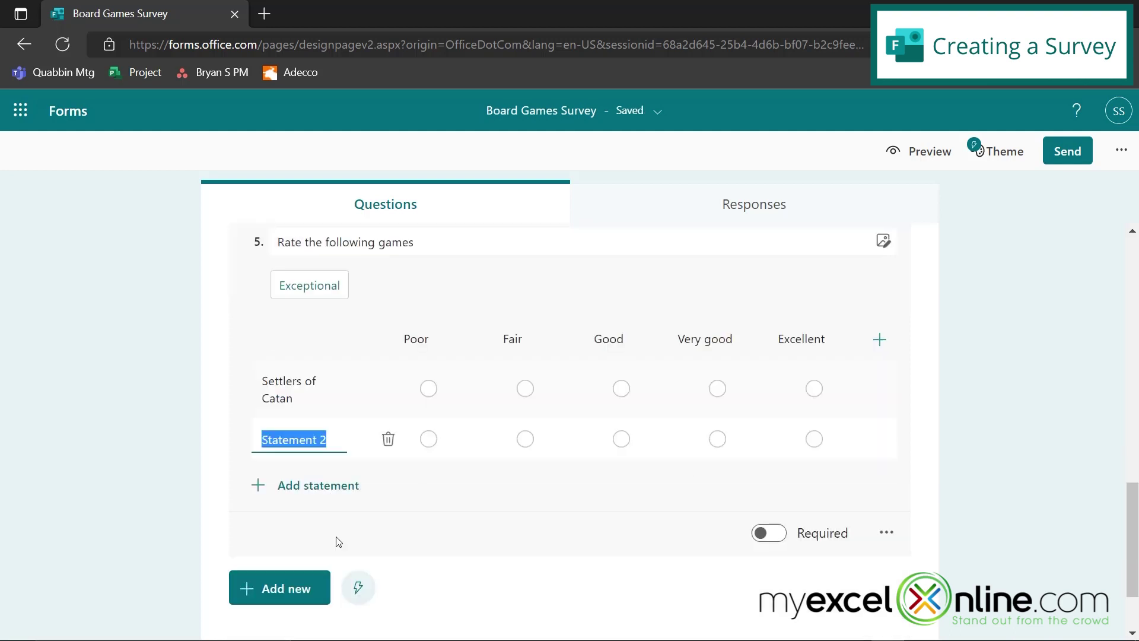
{"action": "type", "text": "Ticket to Ride"}
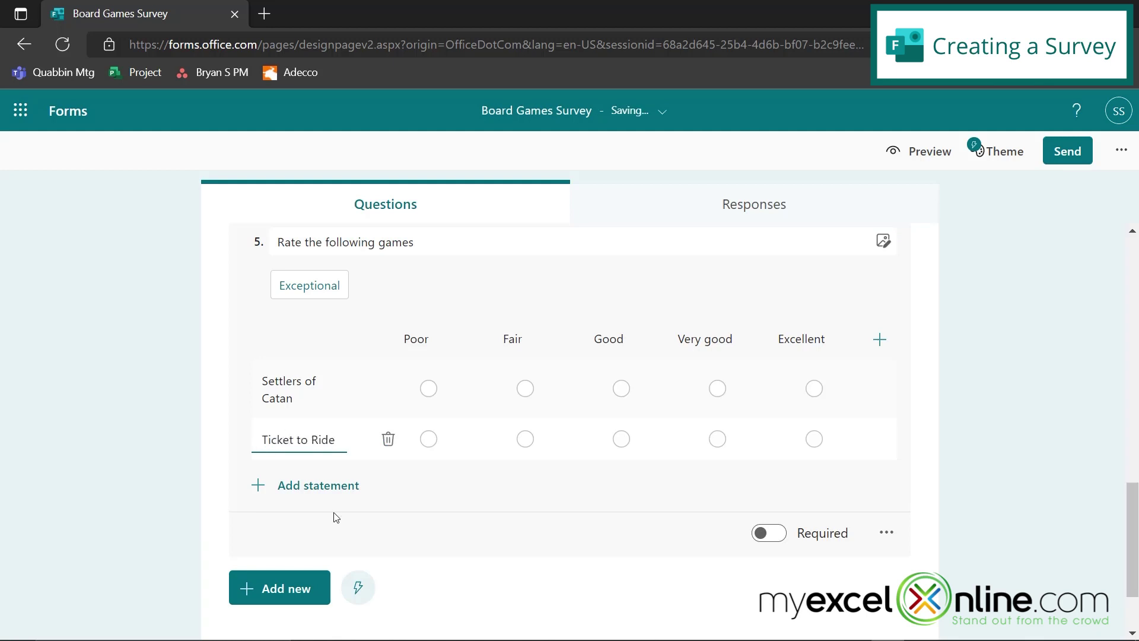
{"action": "left_click", "coordinate": [304, 493]}
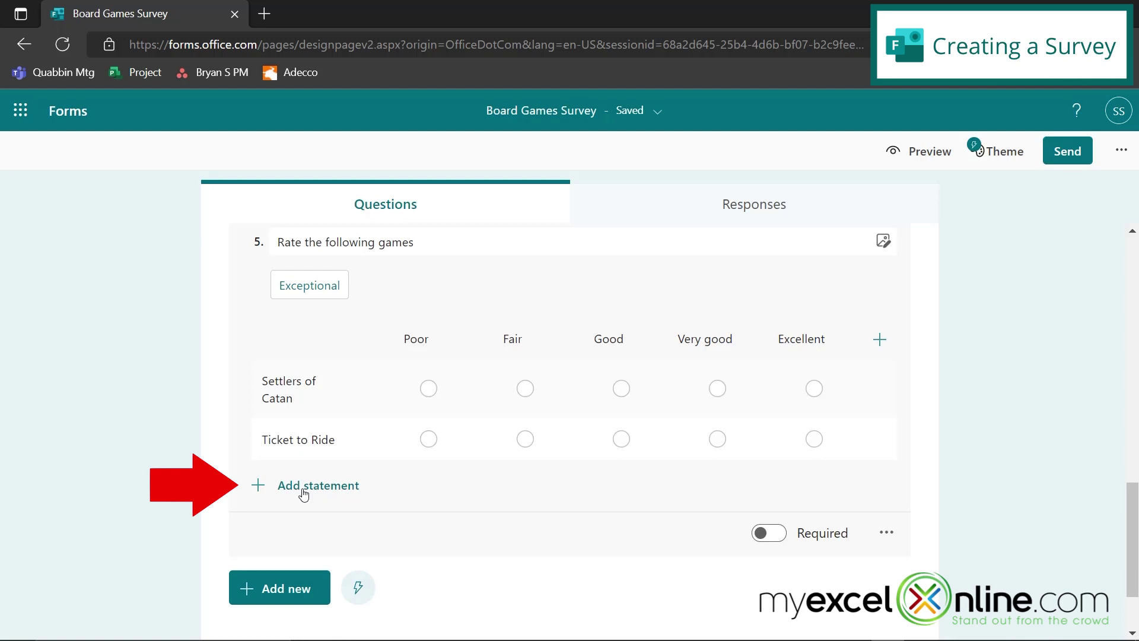
Add statements Power Grid and Manhatten Project
{"action": "left_click", "coordinate": [304, 492]}
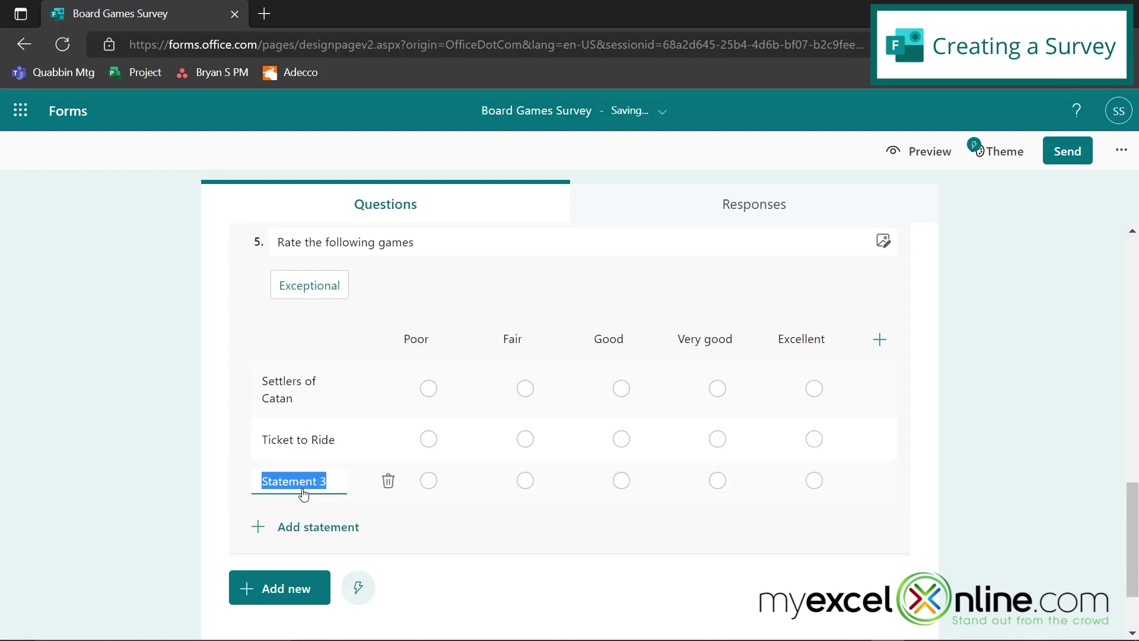
{"action": "type", "text": "Power Grid"}
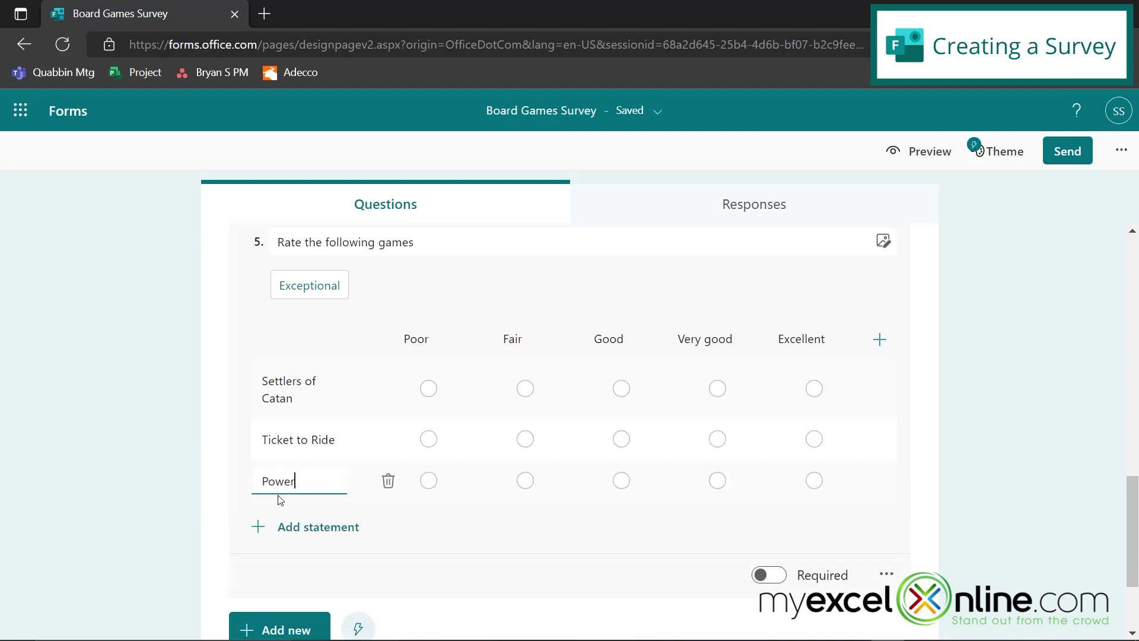
{"action": "left_click", "coordinate": [291, 526]}
{"action": "type", "text": "Manhatten Project"}
{"action": "scroll", "coordinate": [356, 525], "scroll_direction": "down", "scroll_amount": 2}
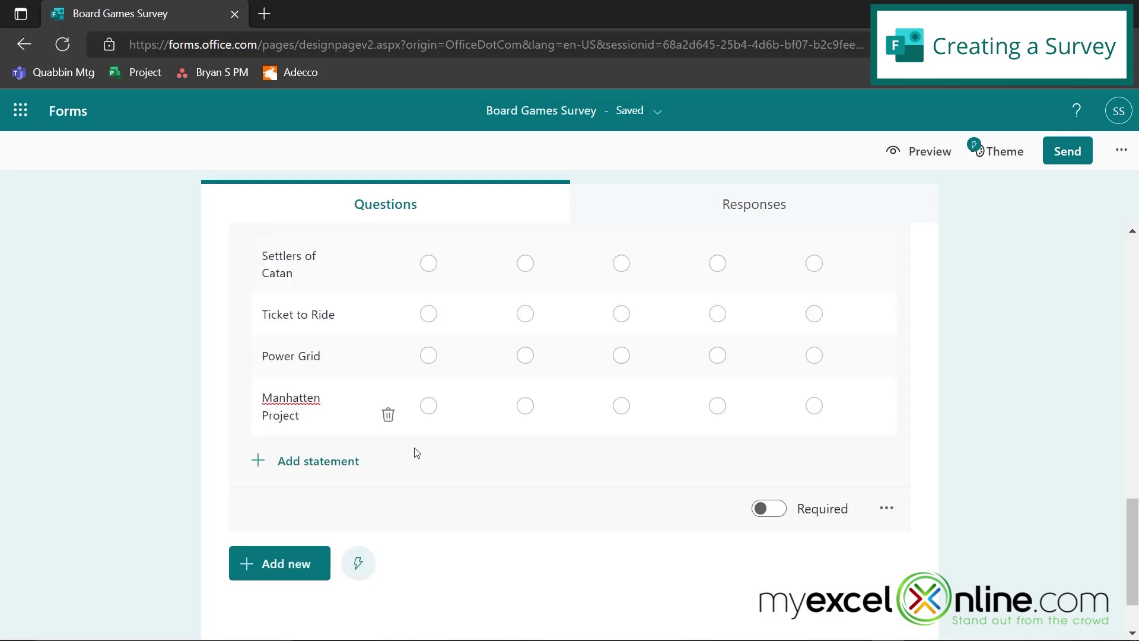
{"action": "scroll", "coordinate": [454, 516], "scroll_direction": "up", "scroll_amount": 1}
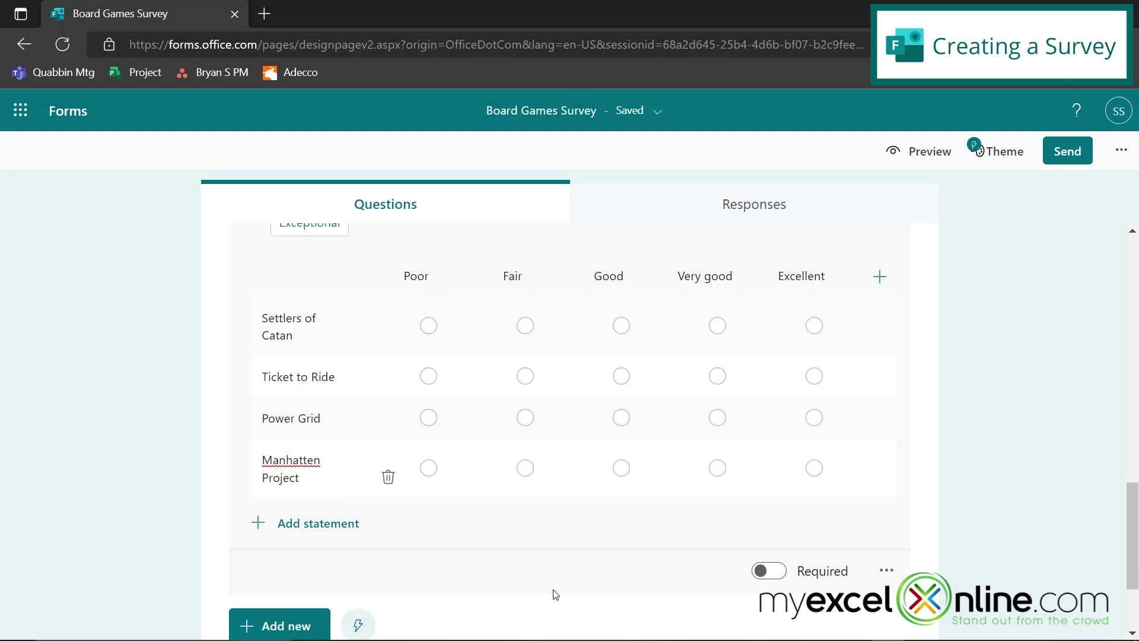
Add a Net Promoter Score question 6 asking 'How likely are you to recommend our company to a friend'
{"action": "scroll", "coordinate": [486, 582], "scroll_direction": "down", "scroll_amount": 1}
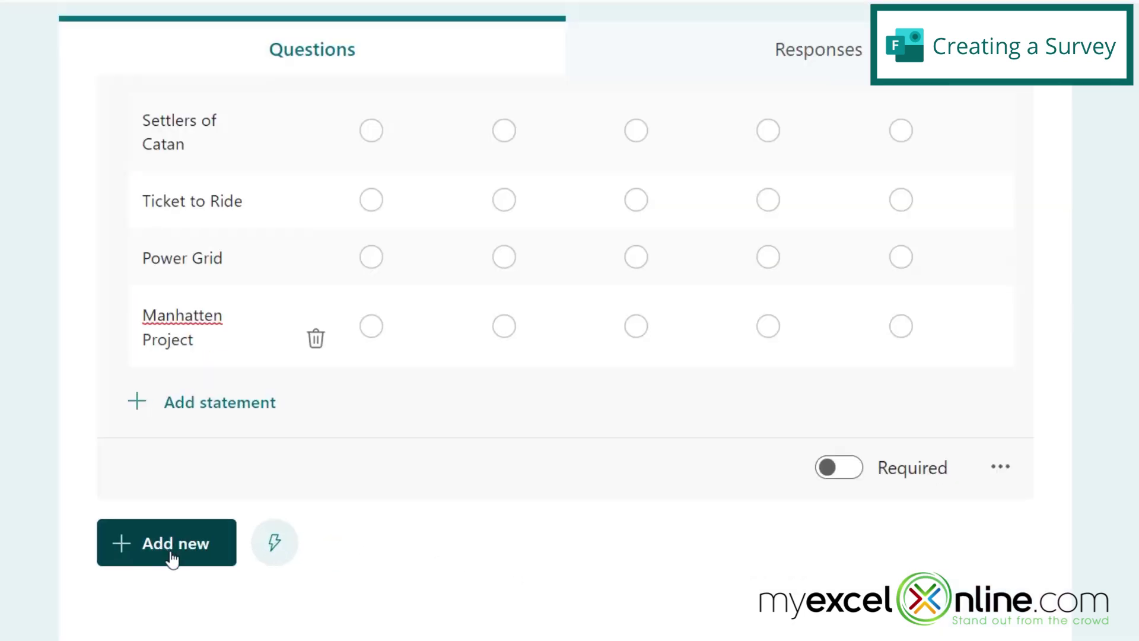
{"action": "left_click", "coordinate": [166, 553]}
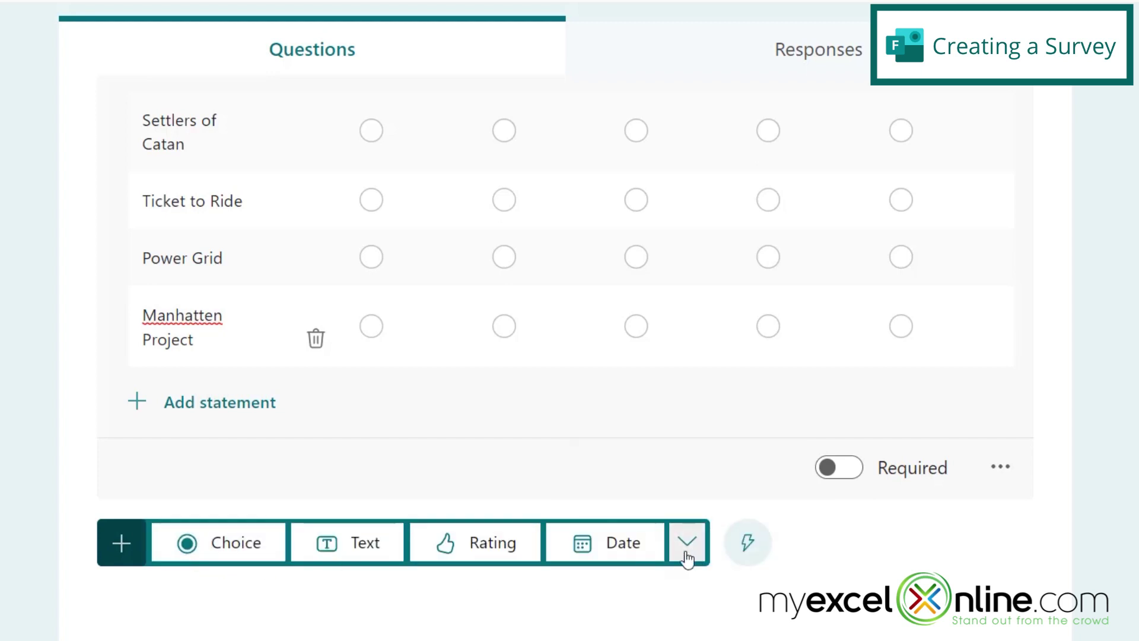
{"action": "left_click", "coordinate": [686, 557]}
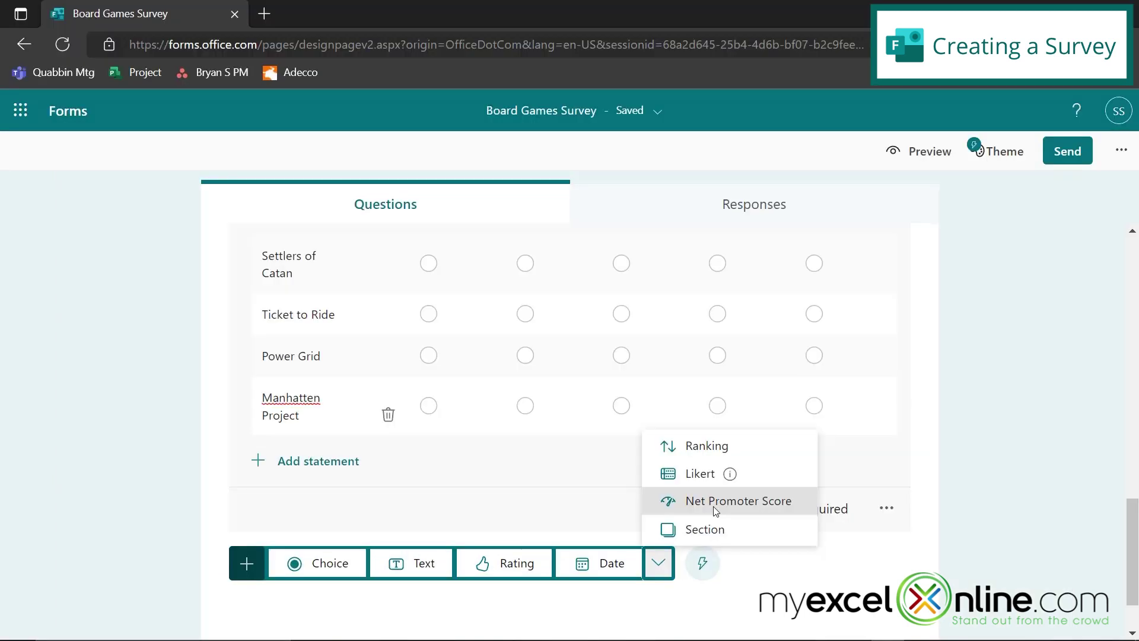
{"action": "left_click", "coordinate": [765, 466]}
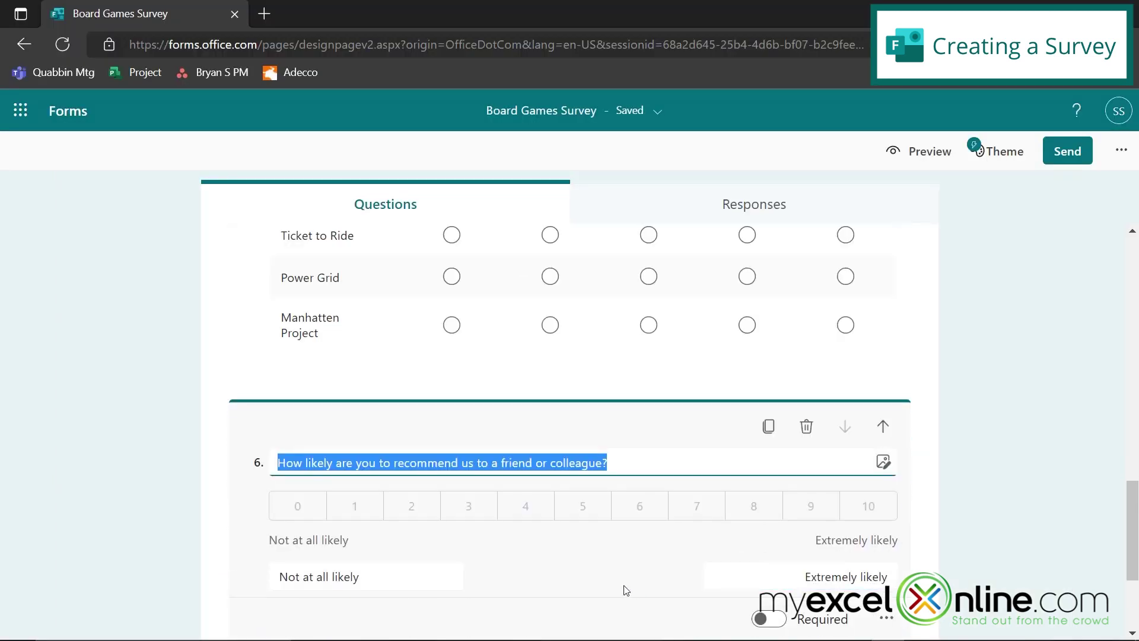
{"action": "type", "text": "How likely are you to recommend our company to a friend"}
Review the low and high end labels of its 0–10 scale
{"action": "left_click", "coordinate": [323, 577]}
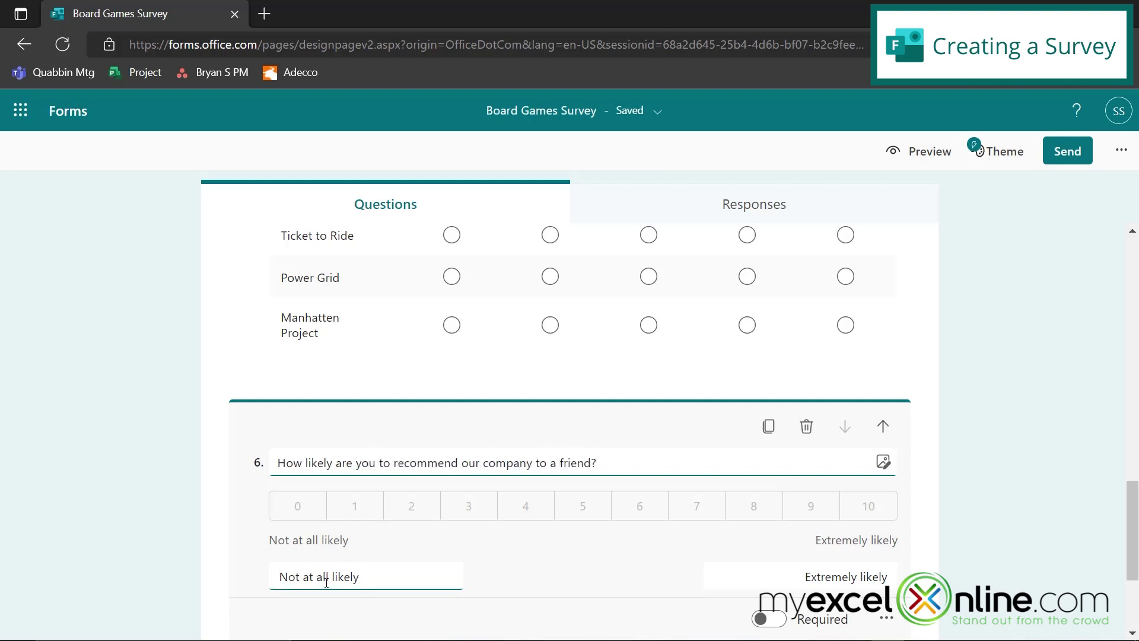
{"action": "left_click", "coordinate": [795, 572]}
{"action": "scroll", "coordinate": [776, 559], "scroll_direction": "down", "scroll_amount": 1}
{"action": "scroll", "coordinate": [777, 558], "scroll_direction": "down", "scroll_amount": 1}
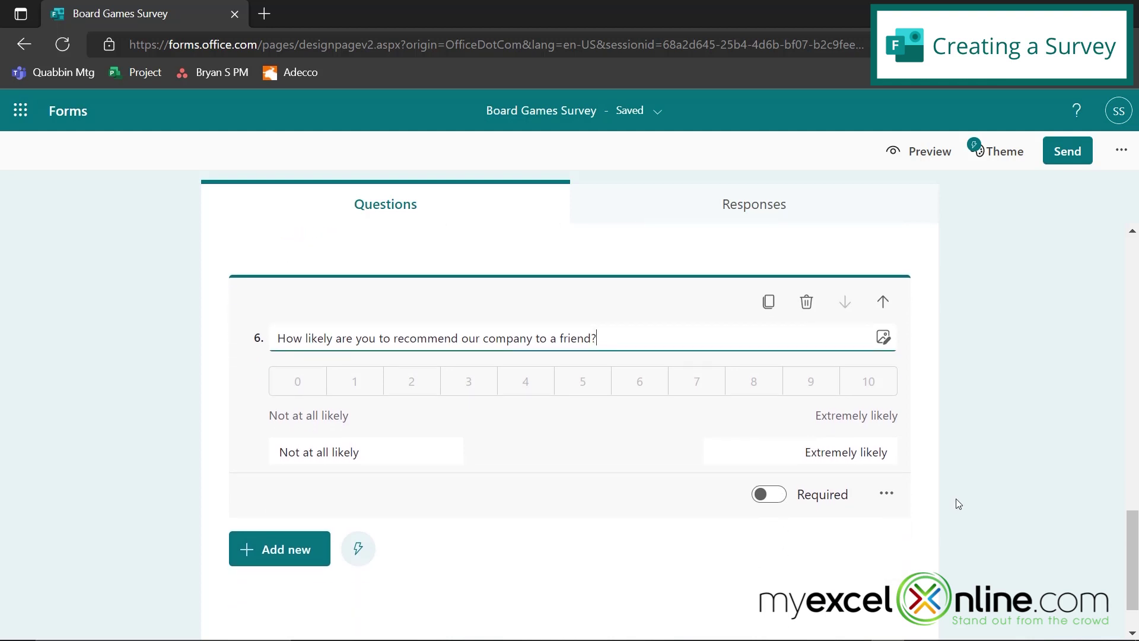
{"action": "scroll", "coordinate": [960, 505], "scroll_direction": "up", "scroll_amount": 1}
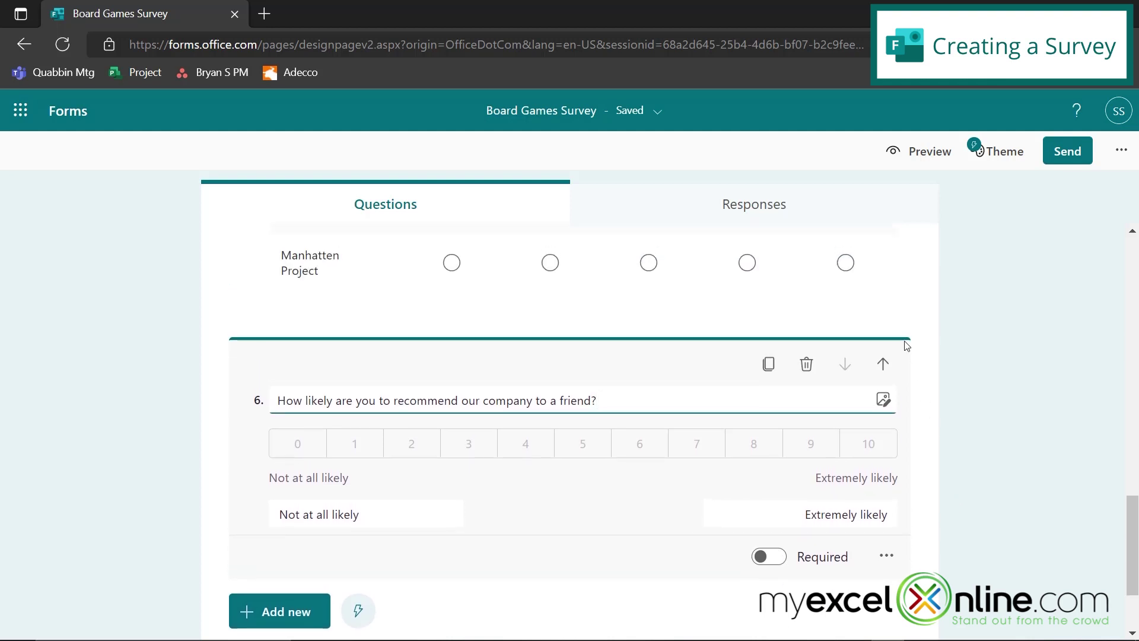
{"action": "left_click", "coordinate": [884, 365]}
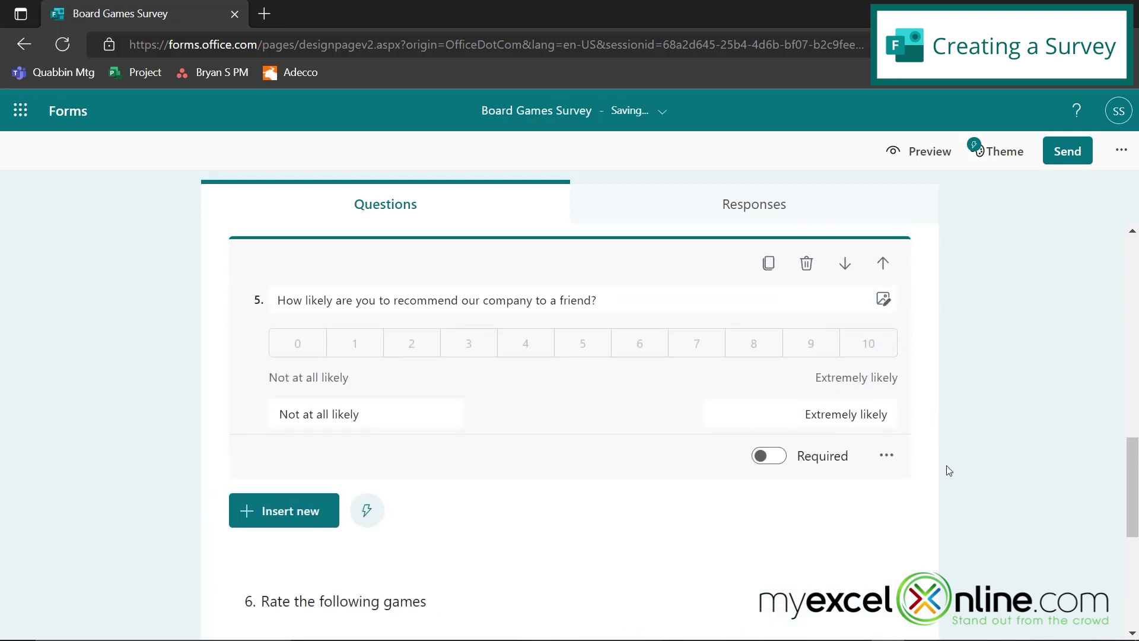
{"action": "scroll", "coordinate": [947, 471], "scroll_direction": "down", "scroll_amount": 1}
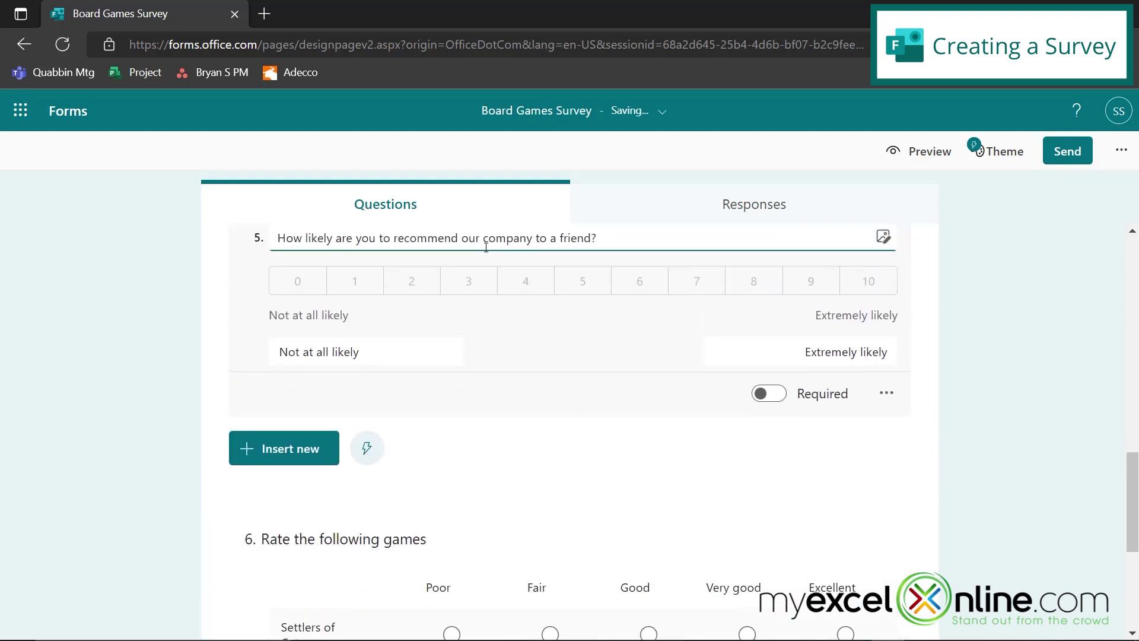
{"action": "scroll", "coordinate": [629, 531], "scroll_direction": "up", "scroll_amount": 1}
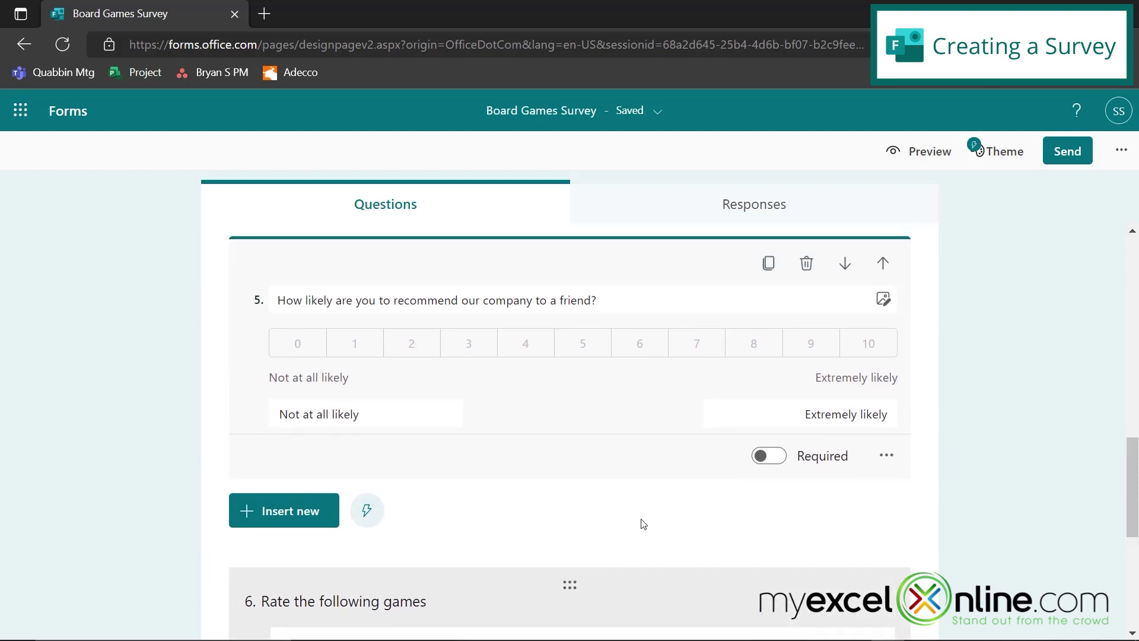
{"action": "left_click", "coordinate": [845, 264]}
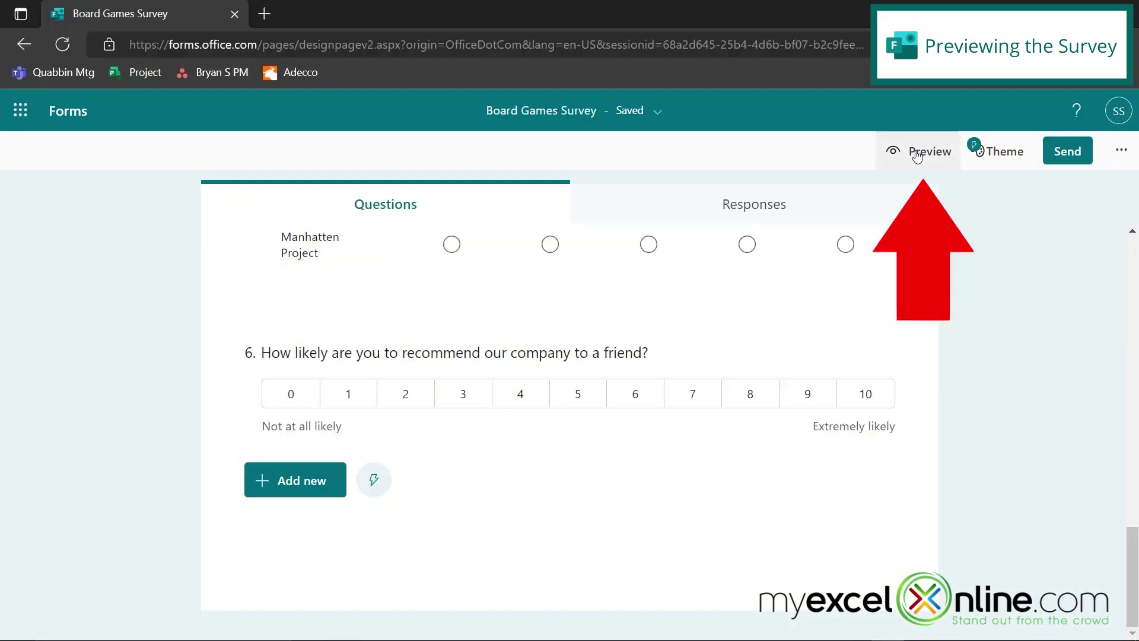
Preview the Board Games Survey, scrolling down to the Submit button and back up
{"action": "left_click", "coordinate": [917, 156]}
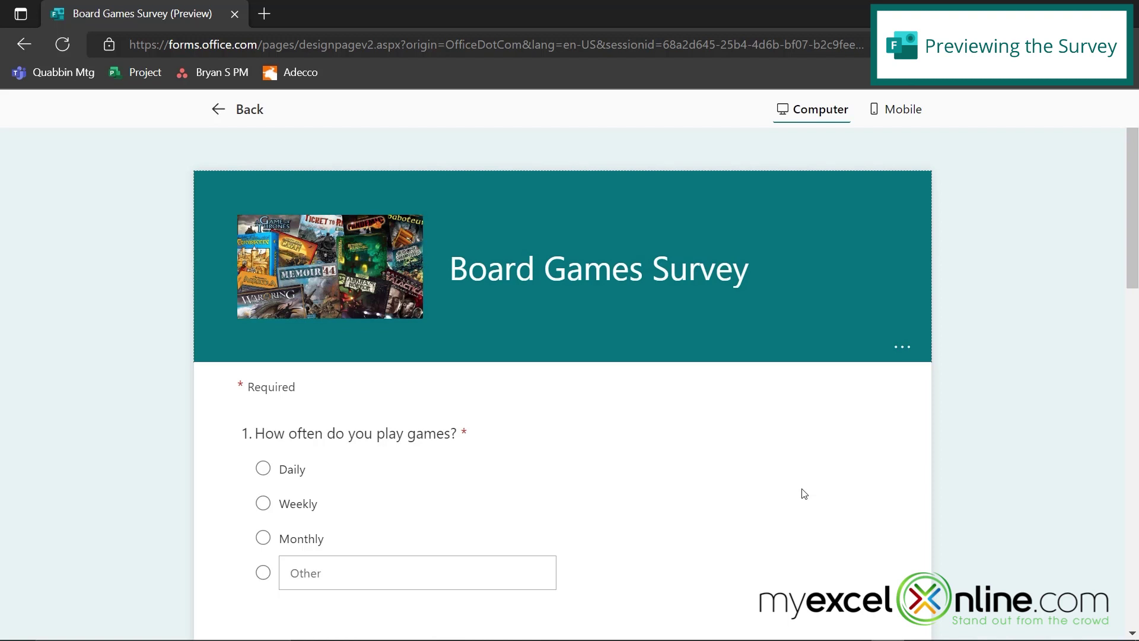
{"action": "scroll", "coordinate": [803, 493], "scroll_direction": "down", "scroll_amount": 5}
{"action": "scroll", "coordinate": [804, 494], "scroll_direction": "down", "scroll_amount": 10}
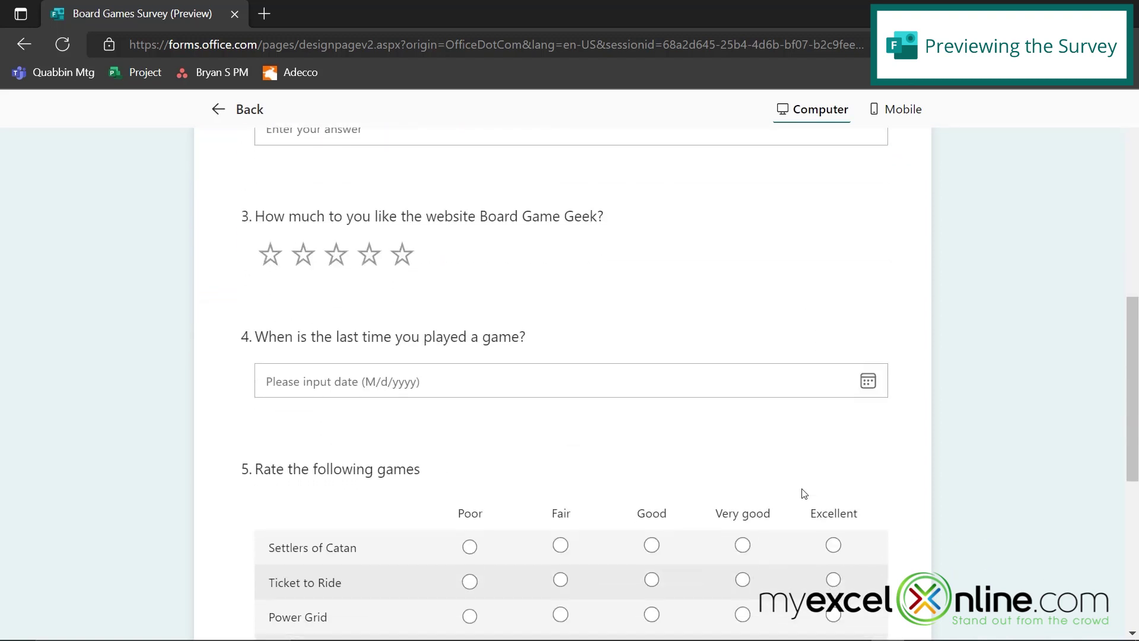
{"action": "scroll", "coordinate": [804, 494], "scroll_direction": "down", "scroll_amount": 1}
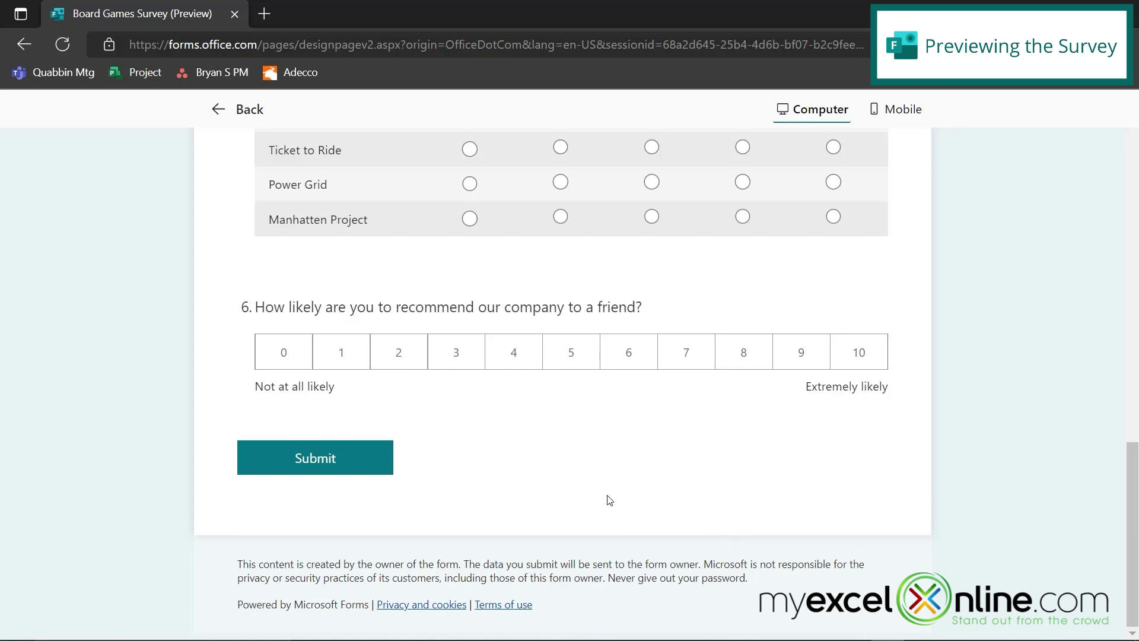
{"action": "scroll", "coordinate": [582, 496], "scroll_direction": "up", "scroll_amount": 20}
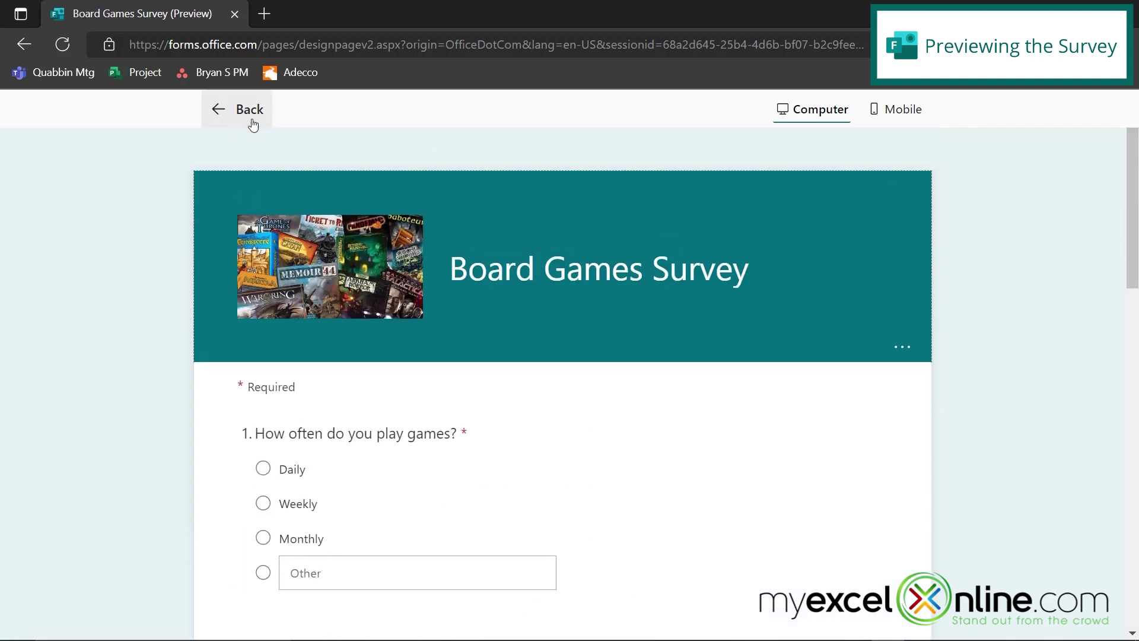
Apply the dark space theme with planets and stars, then preview the survey
{"action": "left_click", "coordinate": [242, 110]}
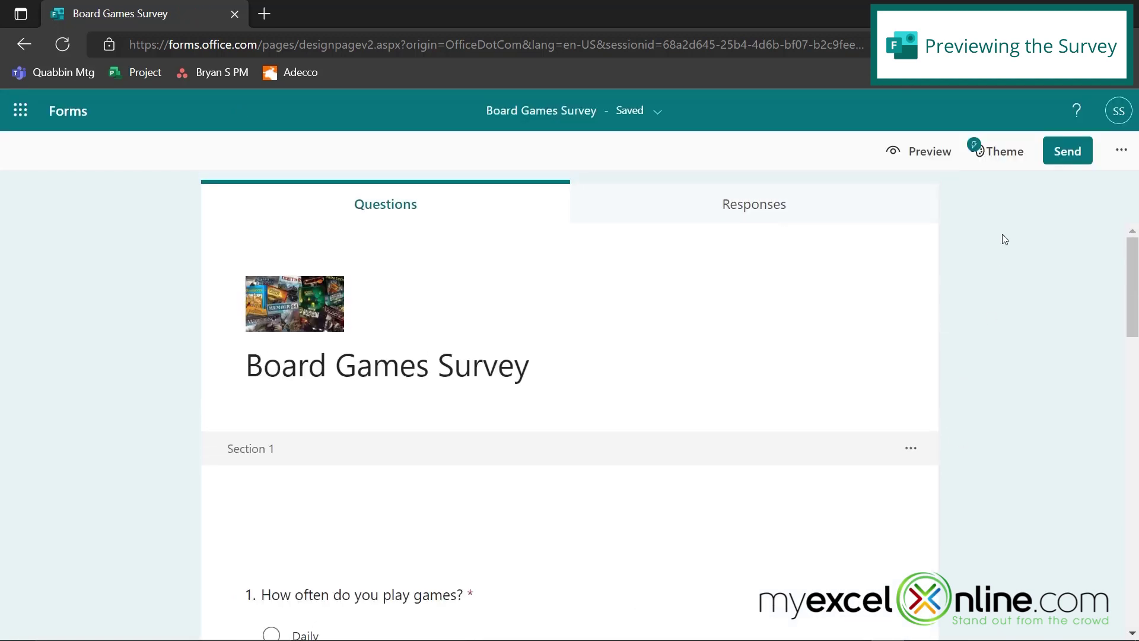
{"action": "left_click", "coordinate": [1005, 162]}
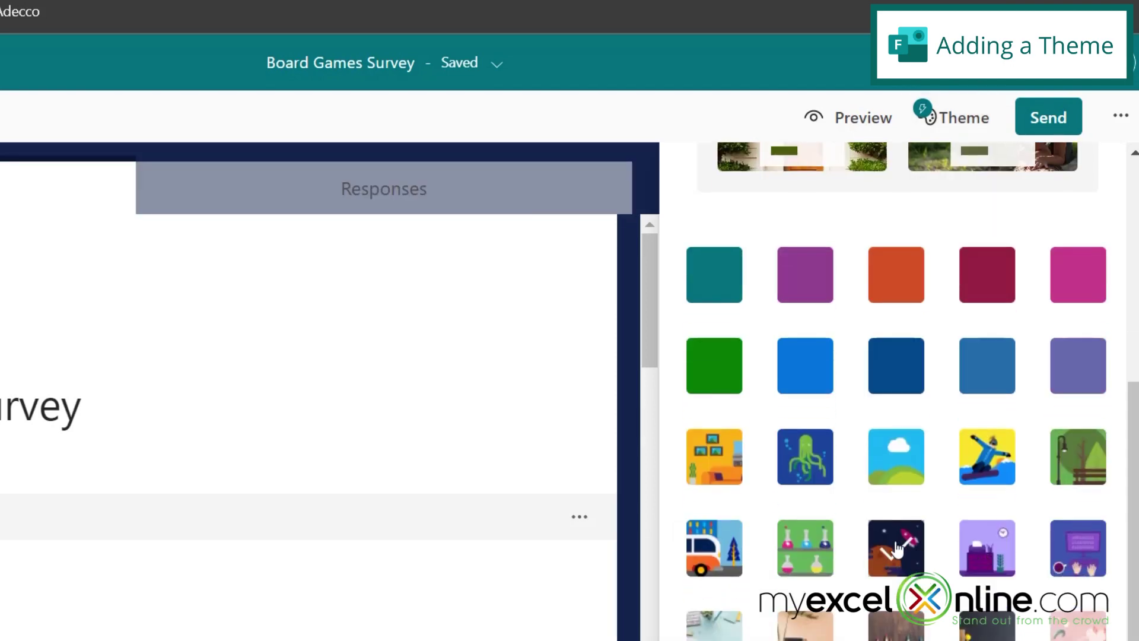
{"action": "left_click", "coordinate": [903, 552]}
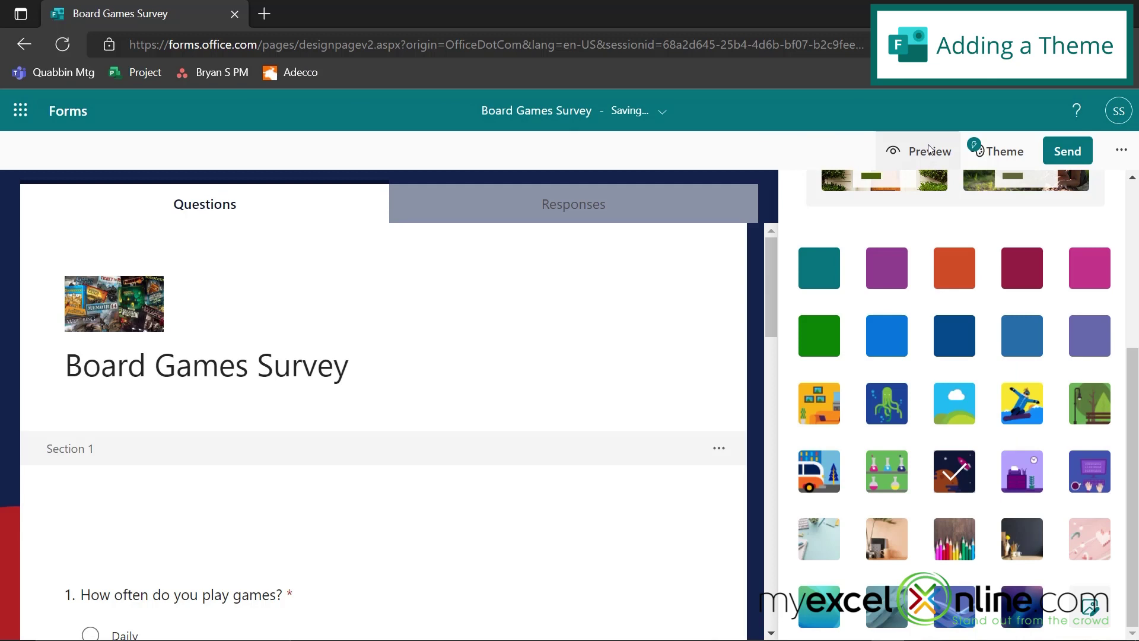
{"action": "left_click", "coordinate": [863, 118]}
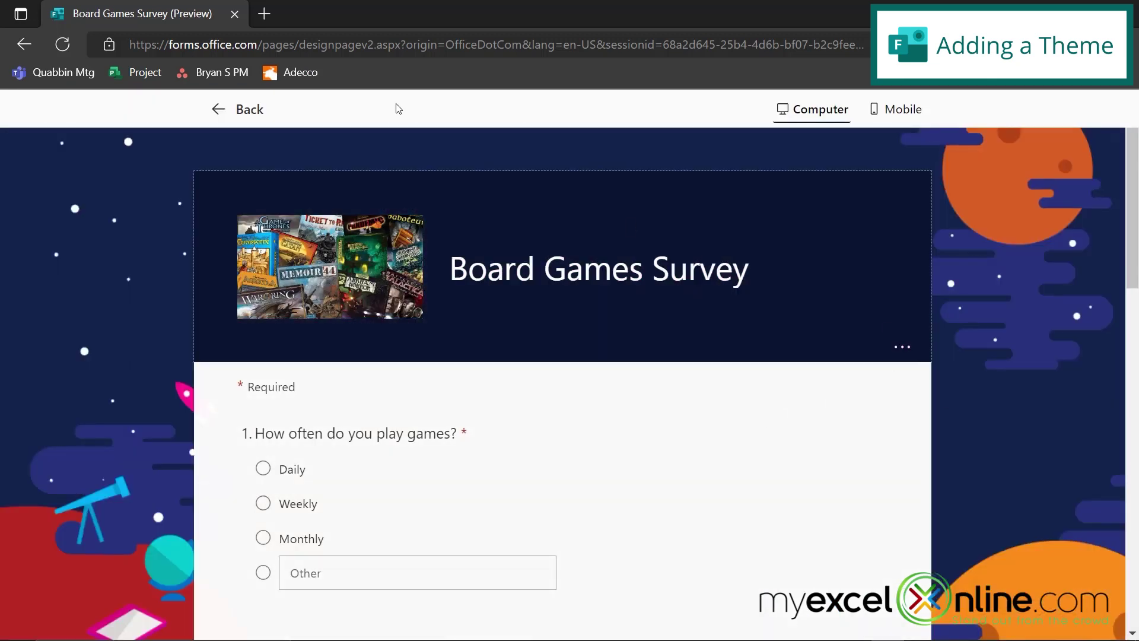
Leave the preview and open the Send panel with its anyone-can-respond link
{"action": "left_click", "coordinate": [249, 110]}
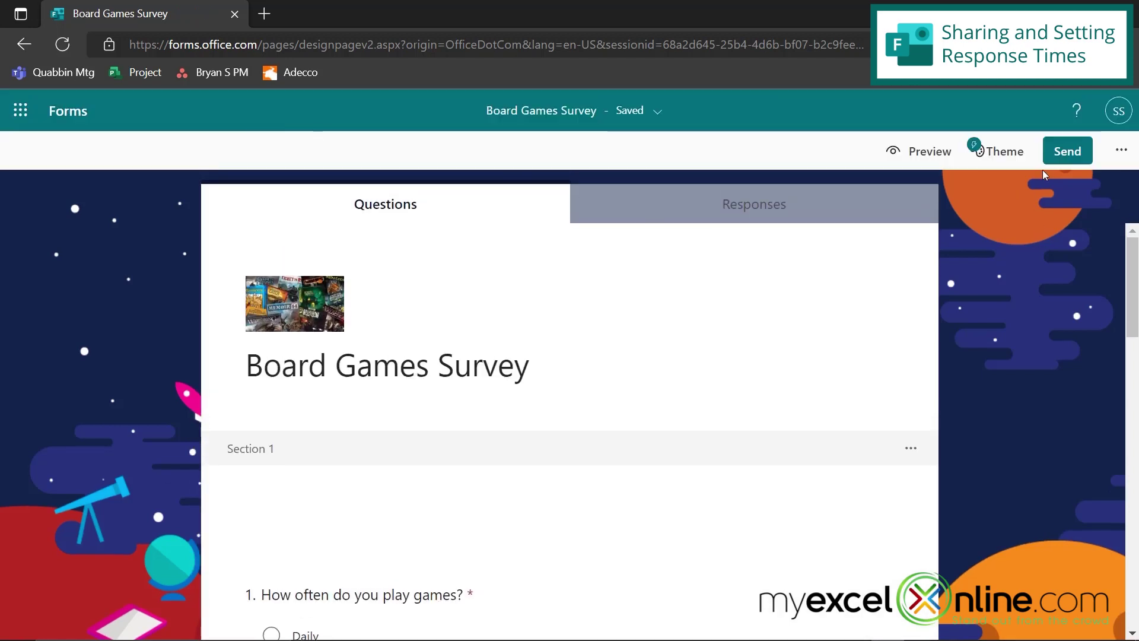
{"action": "left_click", "coordinate": [1062, 153]}
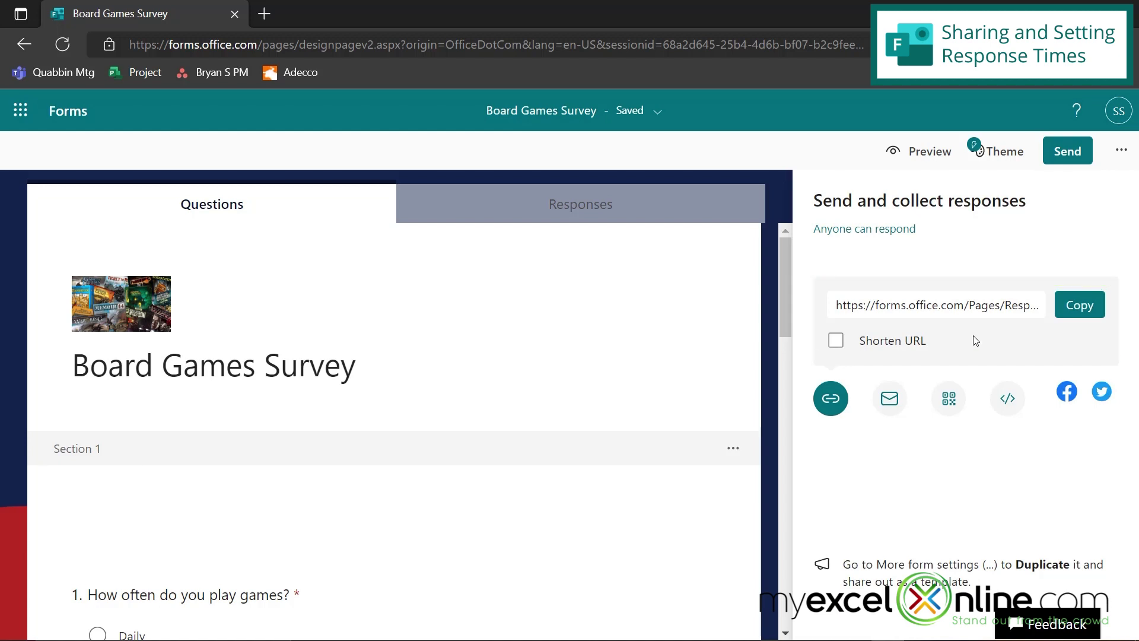
In form settings, set the thank-you message 'Thanks for taking our survey!' and turn off start and end dates
{"action": "left_click", "coordinate": [1126, 160]}
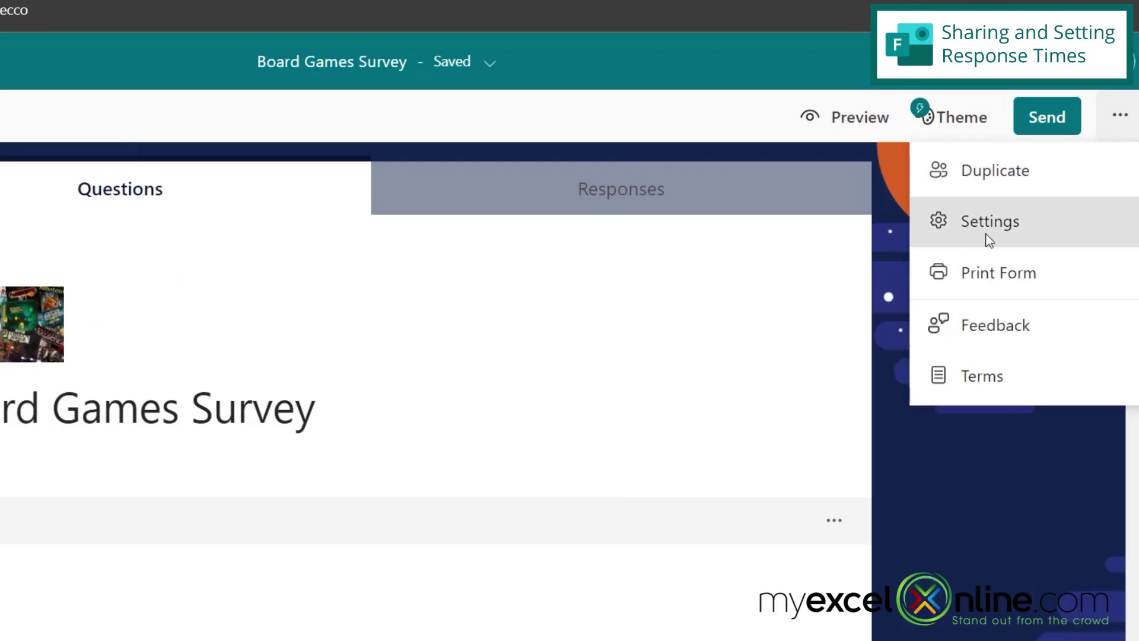
{"action": "left_click", "coordinate": [1022, 232]}
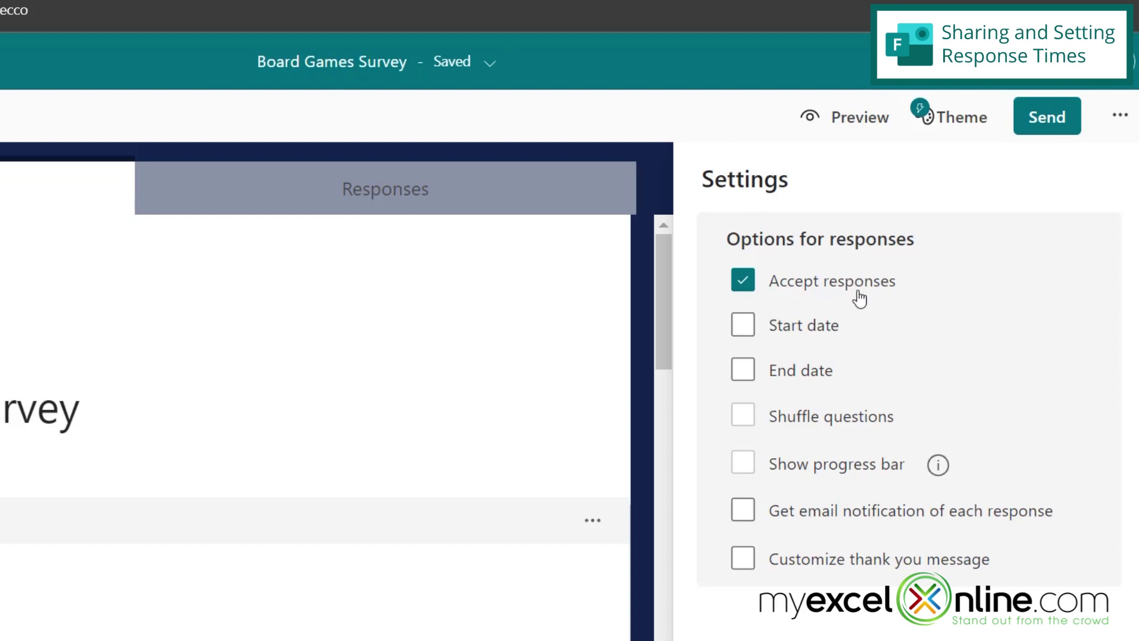
{"action": "left_click", "coordinate": [744, 334]}
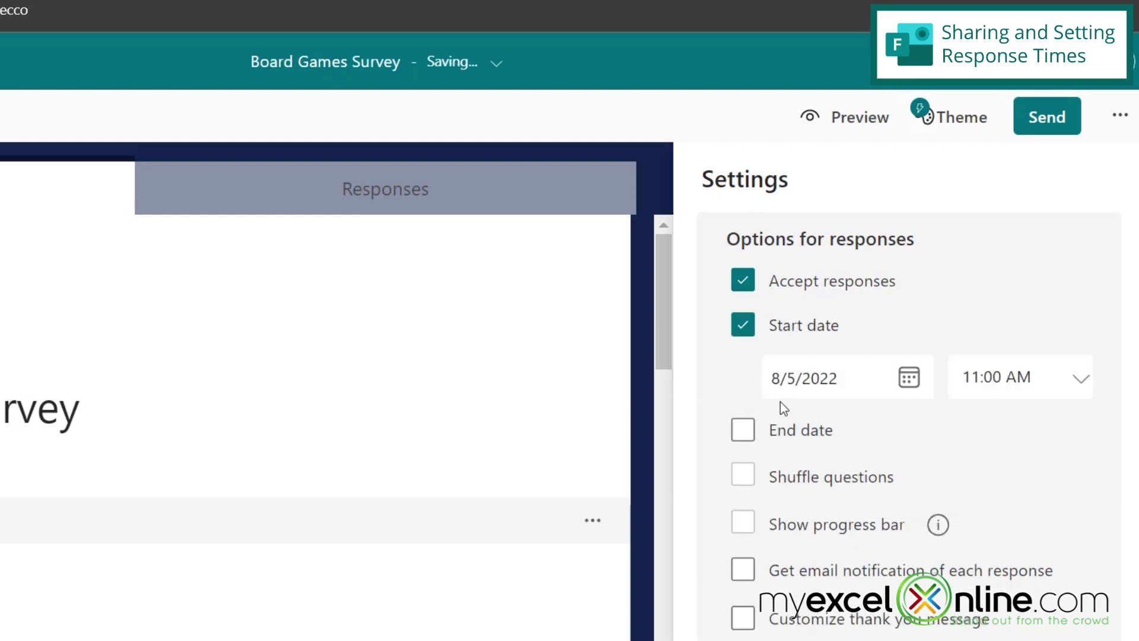
{"action": "left_click", "coordinate": [743, 432]}
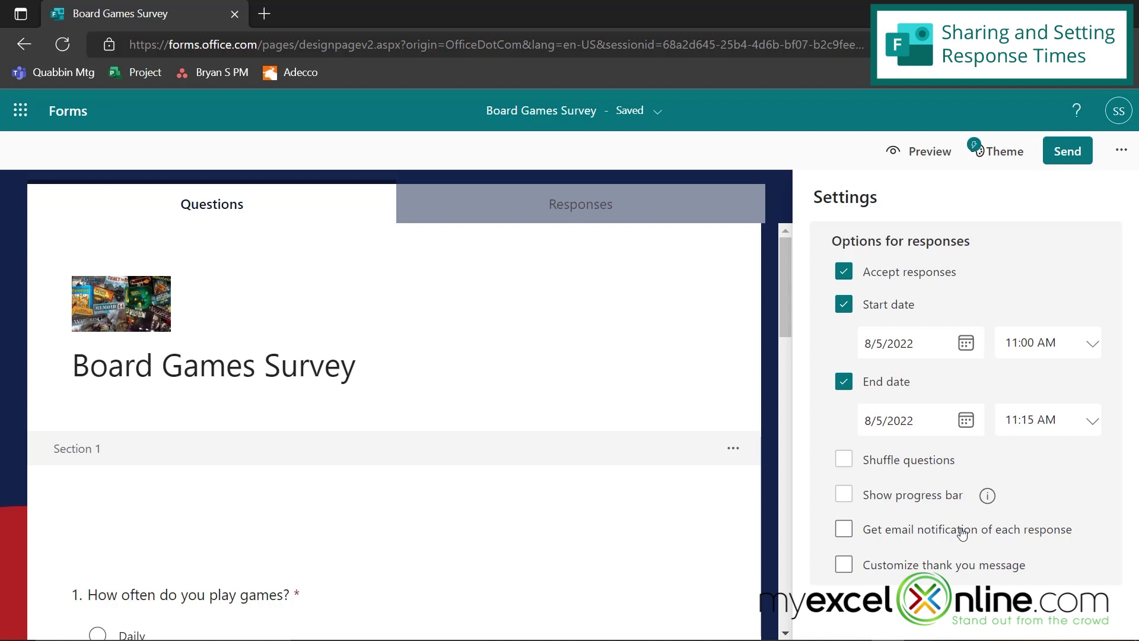
{"action": "left_click", "coordinate": [845, 568]}
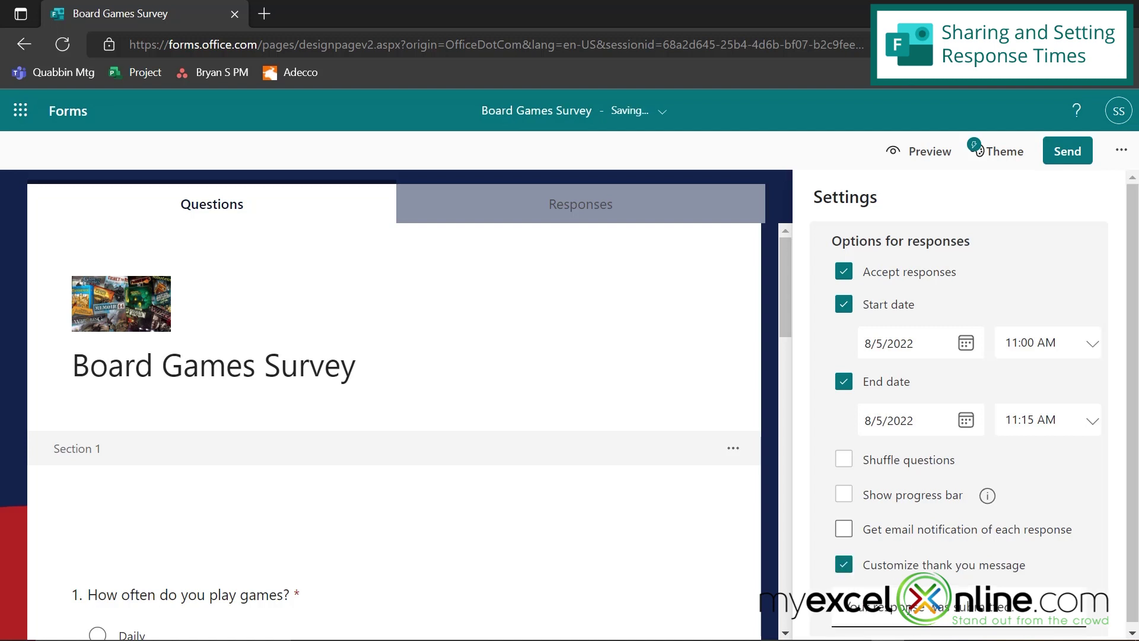
{"action": "triple_click", "coordinate": [909, 607]}
{"action": "type", "text": "Thanks for taking our"}
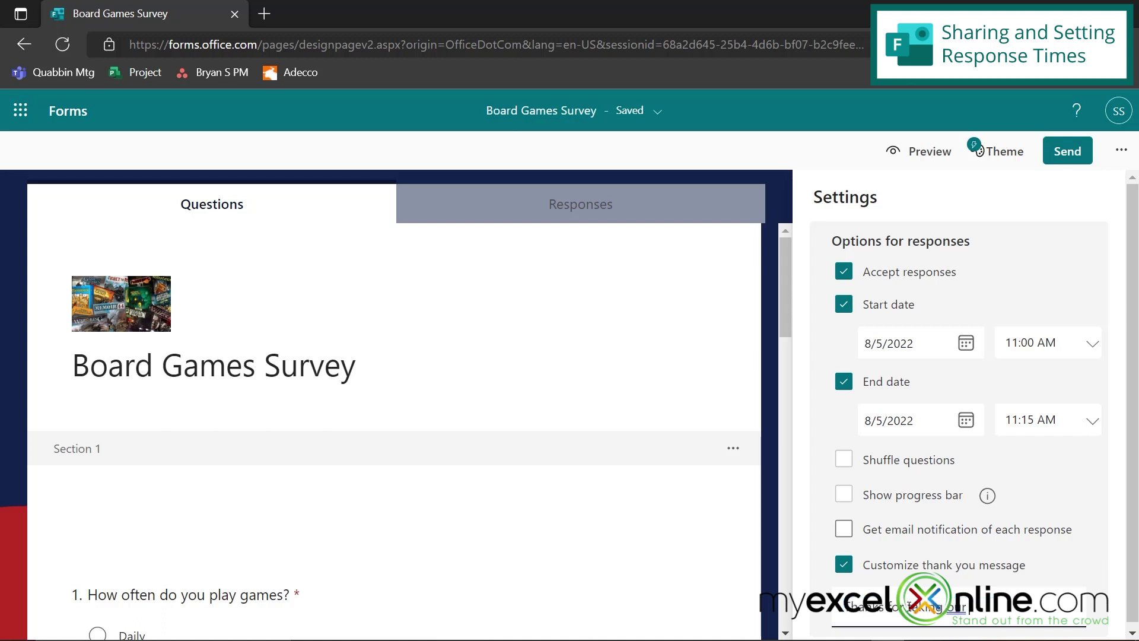
{"action": "type", "text": " survey."}
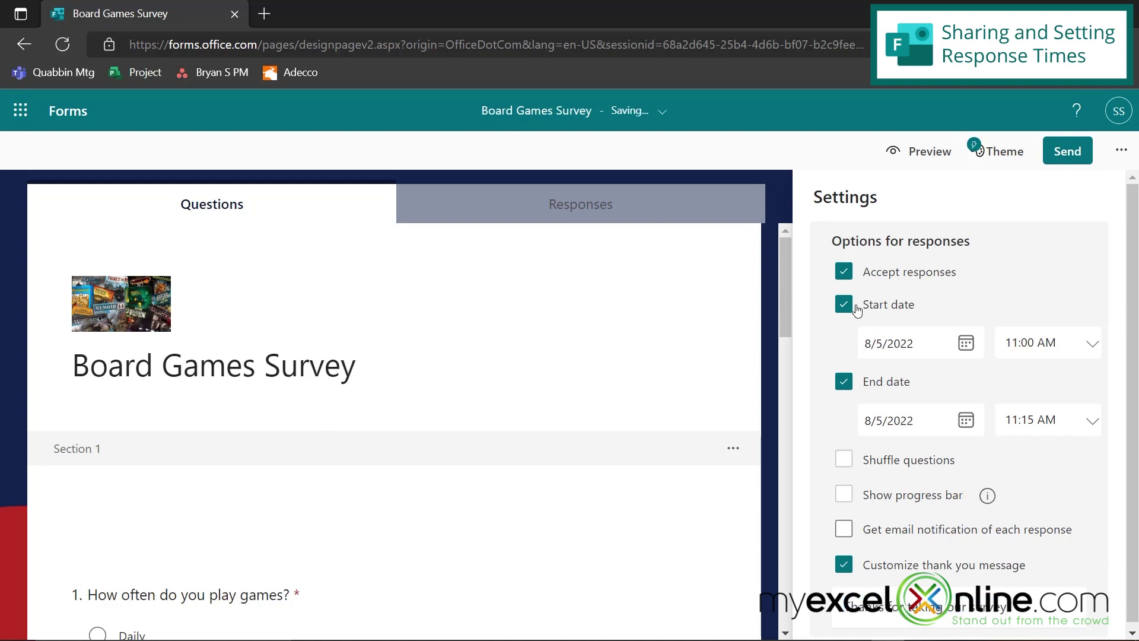
{"action": "left_click", "coordinate": [854, 306]}
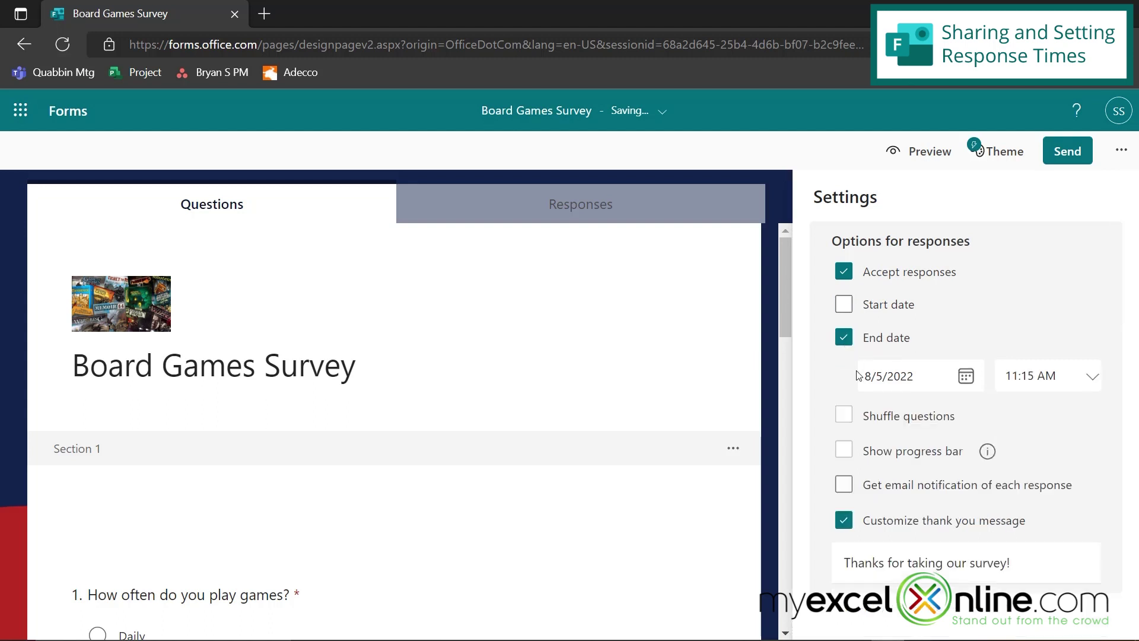
{"action": "left_click", "coordinate": [845, 338]}
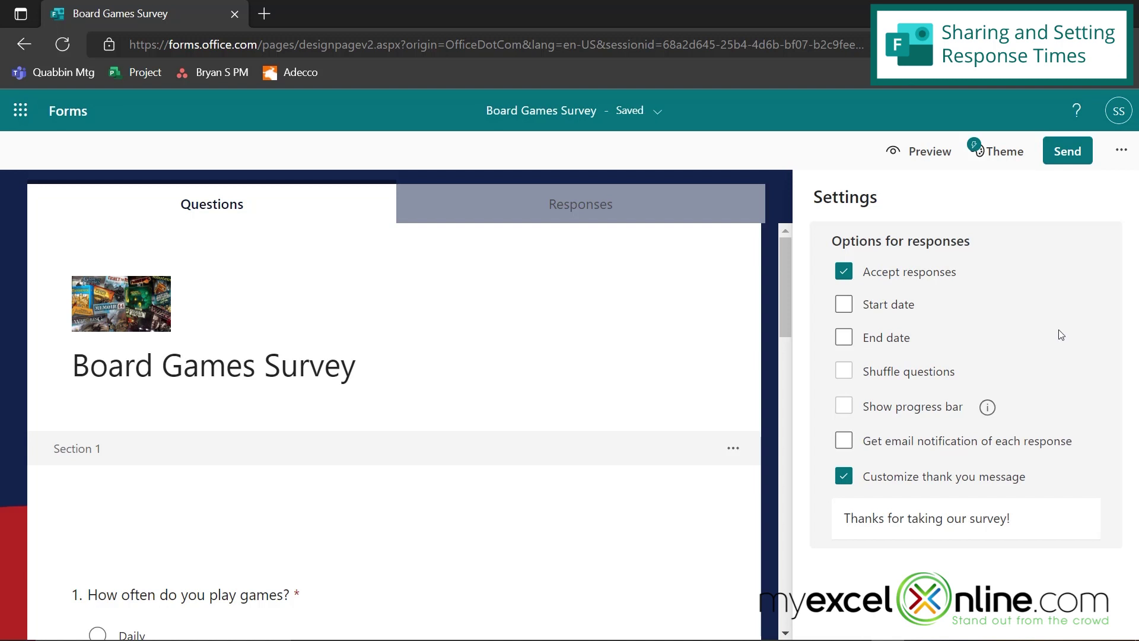
Copy the survey's response link and open the live survey in a new tab
{"action": "left_click", "coordinate": [1071, 156]}
{"action": "left_click", "coordinate": [1082, 305]}
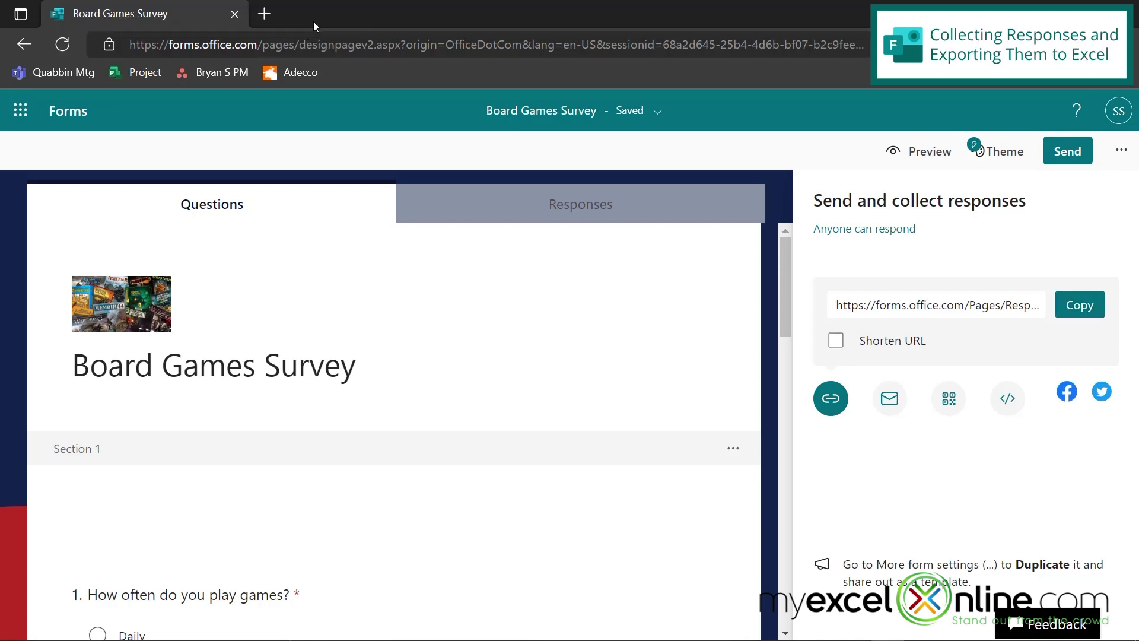
{"action": "left_click", "coordinate": [271, 19]}
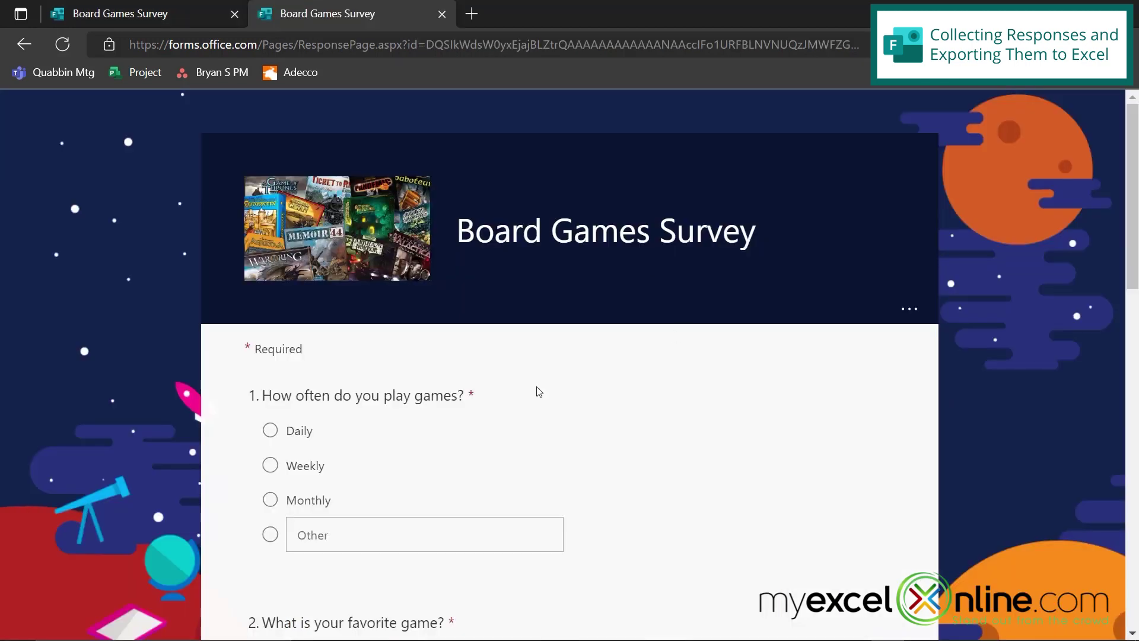
{"action": "scroll", "coordinate": [628, 412], "scroll_direction": "down", "scroll_amount": 3}
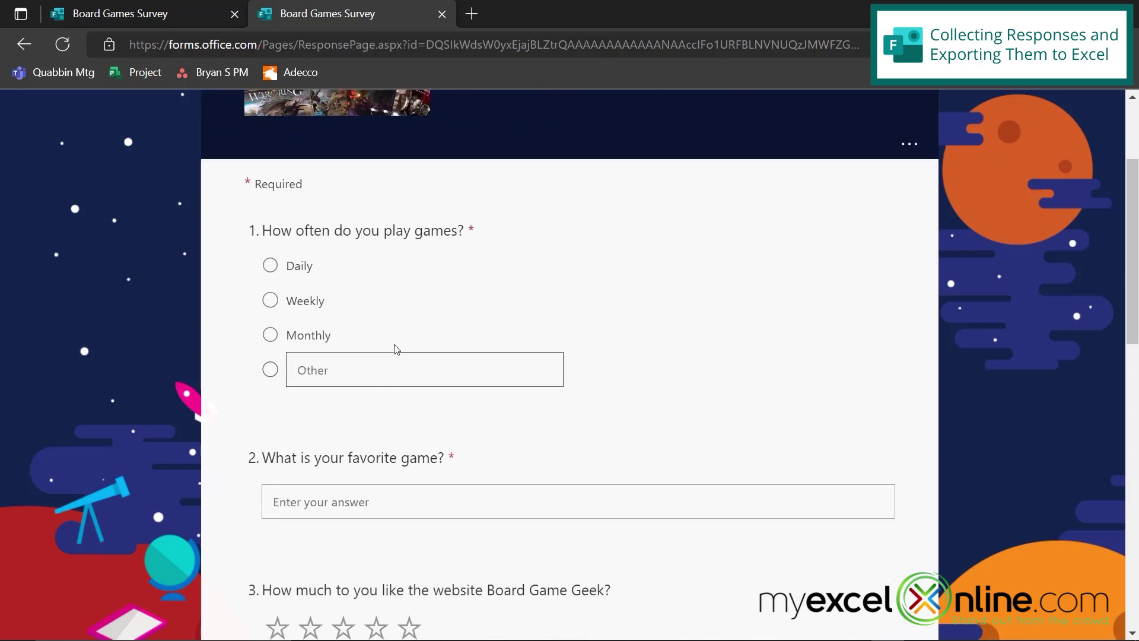
Answer Monthly, enter Cryptid as the favourite game, and give Board Game Geek five stars
{"action": "left_click", "coordinate": [269, 335]}
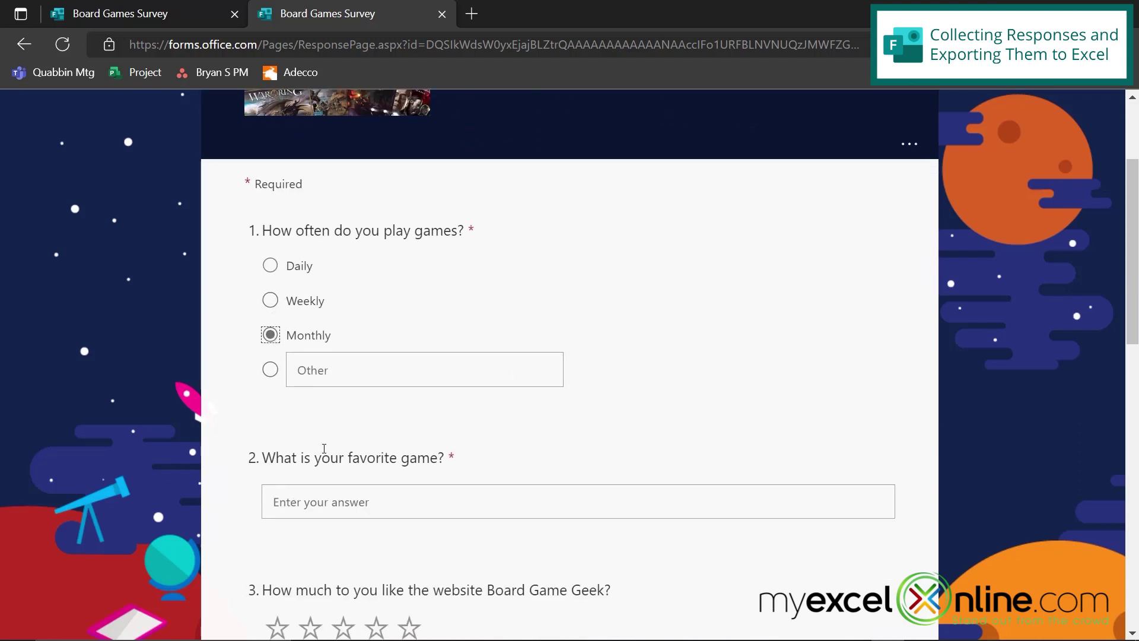
{"action": "scroll", "coordinate": [326, 448], "scroll_direction": "down", "scroll_amount": 1}
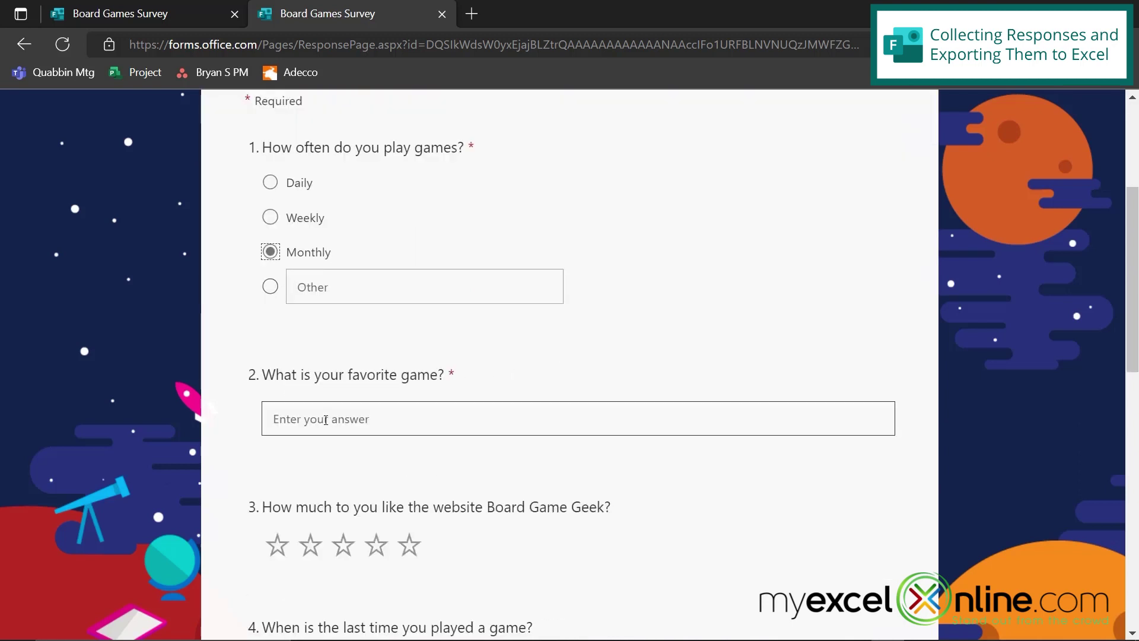
{"action": "scroll", "coordinate": [226, 577], "scroll_direction": "up", "scroll_amount": 2}
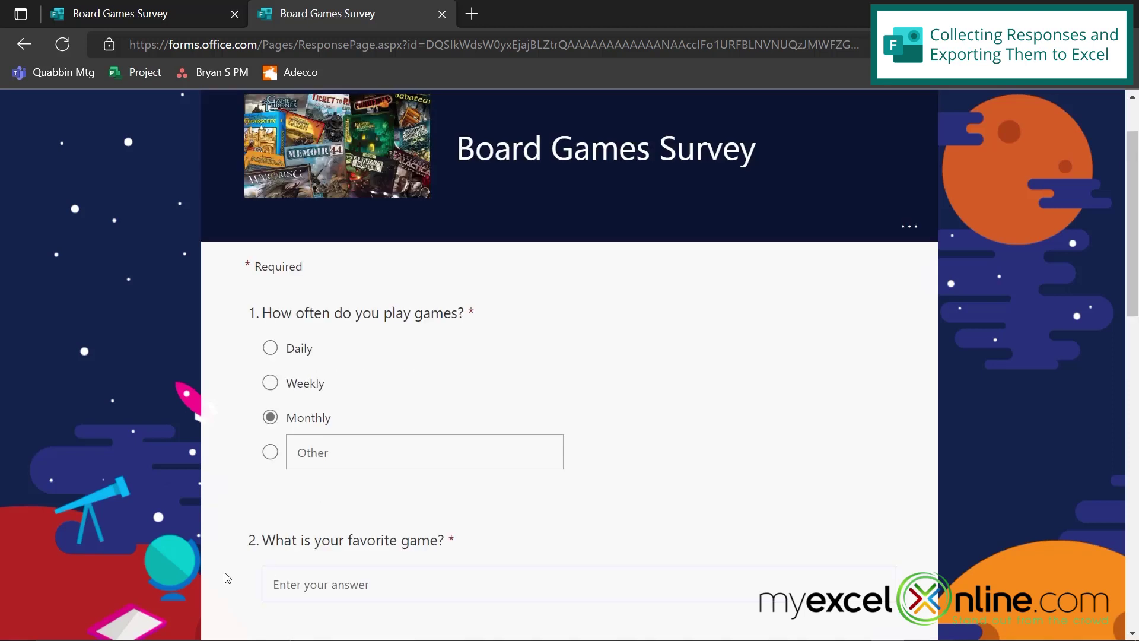
{"action": "type", "text": "Cryptid"}
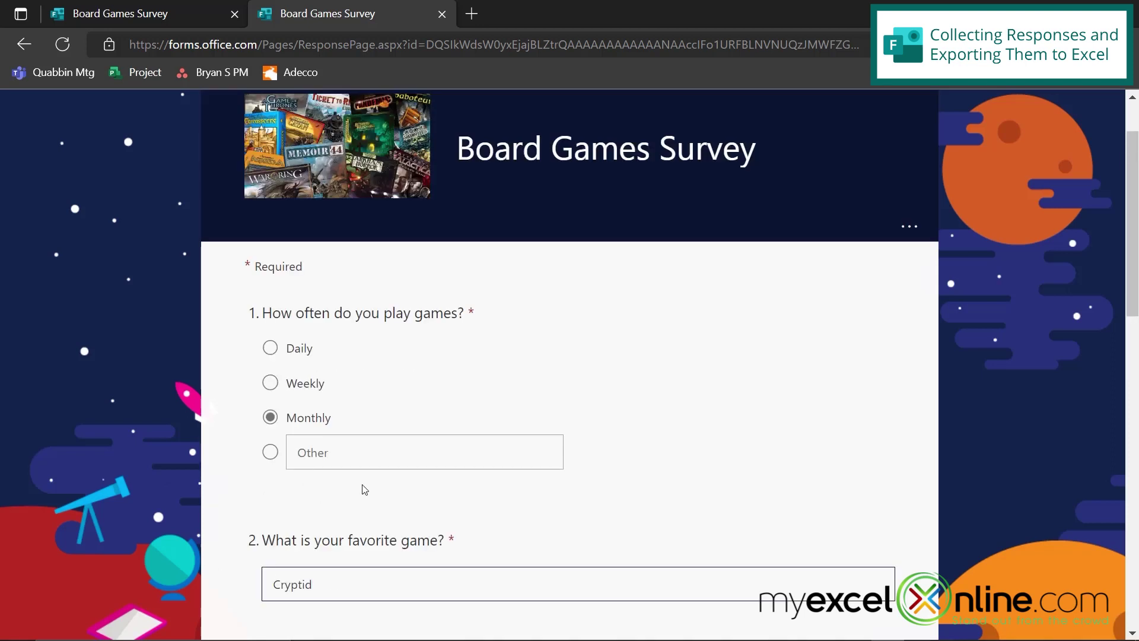
{"action": "scroll", "coordinate": [364, 490], "scroll_direction": "down", "scroll_amount": 3}
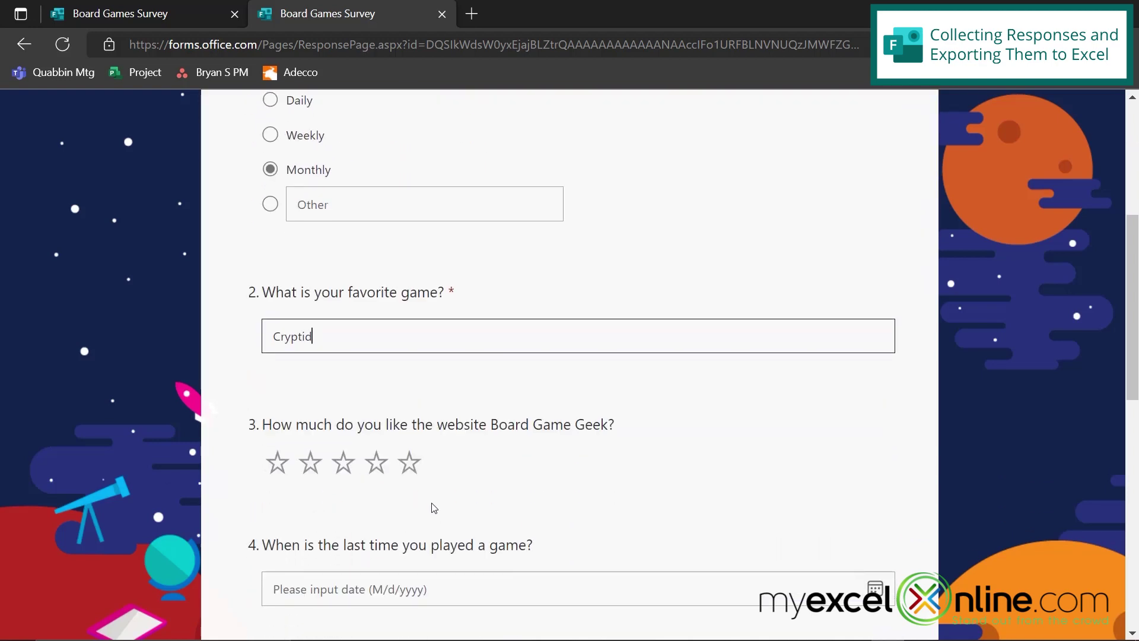
{"action": "left_click", "coordinate": [408, 466]}
{"action": "left_click", "coordinate": [408, 466]}
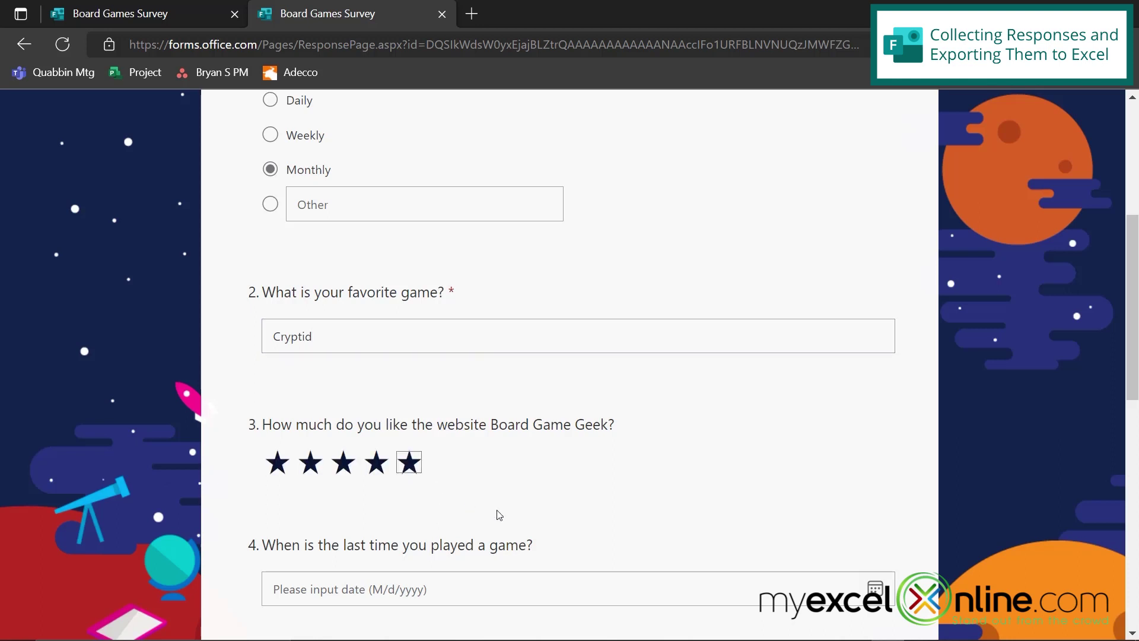
Set last played to 8/1/2022; rate Catan Very good, Ticket to Ride Good, Power Grid and Manhattan Project Excellent
{"action": "left_click", "coordinate": [516, 590]}
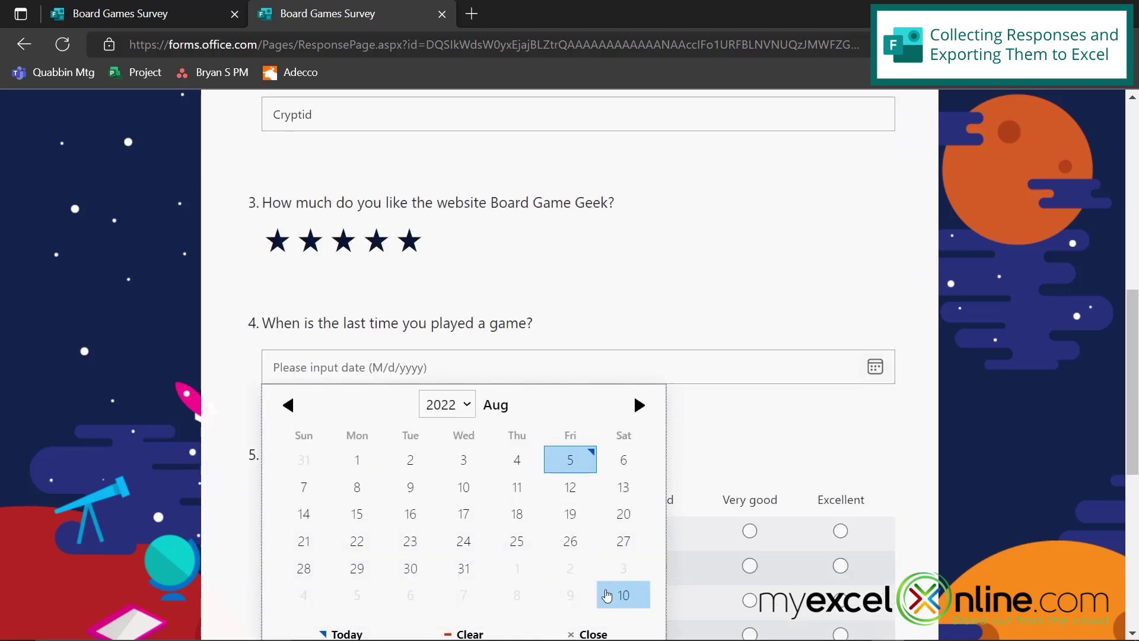
{"action": "left_click", "coordinate": [357, 460]}
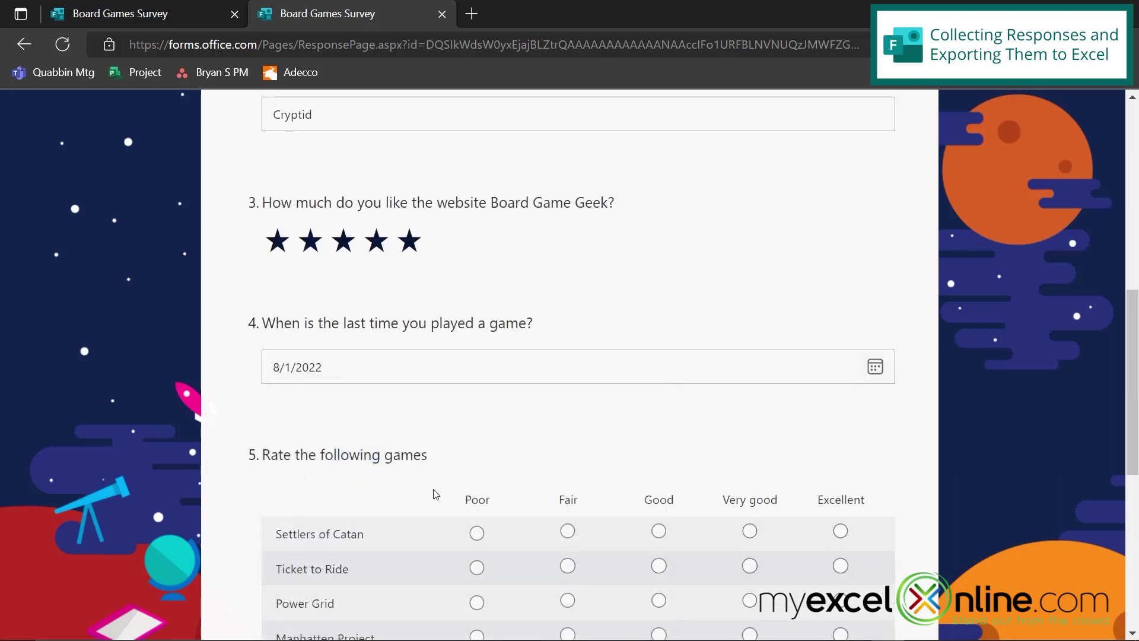
{"action": "scroll", "coordinate": [438, 491], "scroll_direction": "down", "scroll_amount": 3}
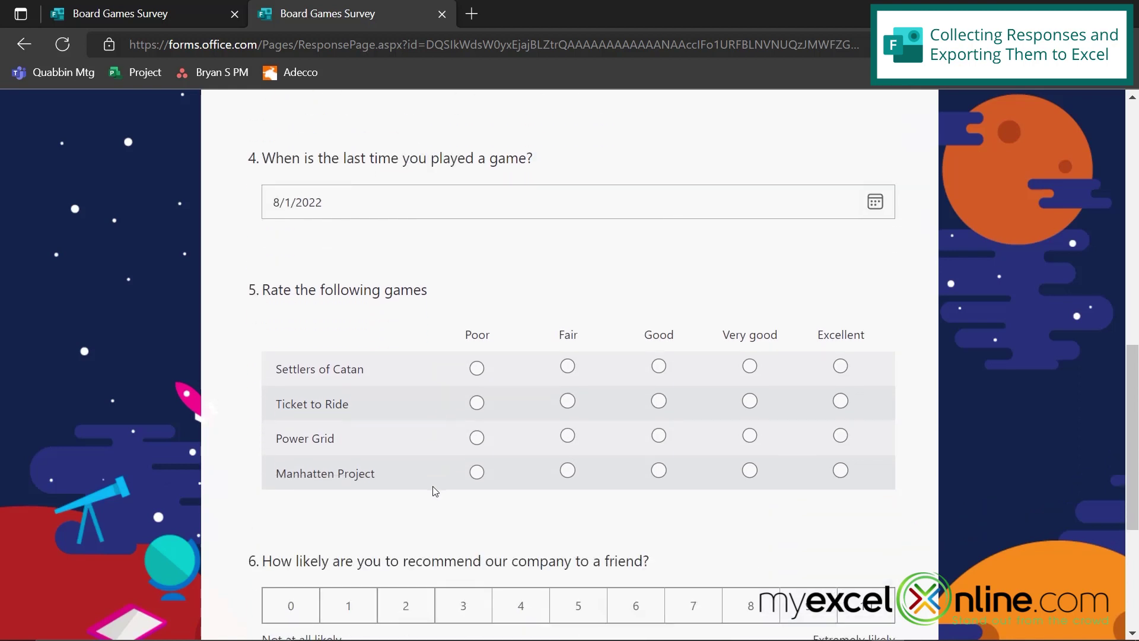
{"action": "left_click", "coordinate": [750, 366]}
{"action": "left_click", "coordinate": [658, 401]}
{"action": "left_click", "coordinate": [840, 436]}
{"action": "left_click", "coordinate": [840, 470]}
Choose a recommendation score of 10 and submit the response
{"action": "scroll", "coordinate": [528, 536], "scroll_direction": "down", "scroll_amount": 3}
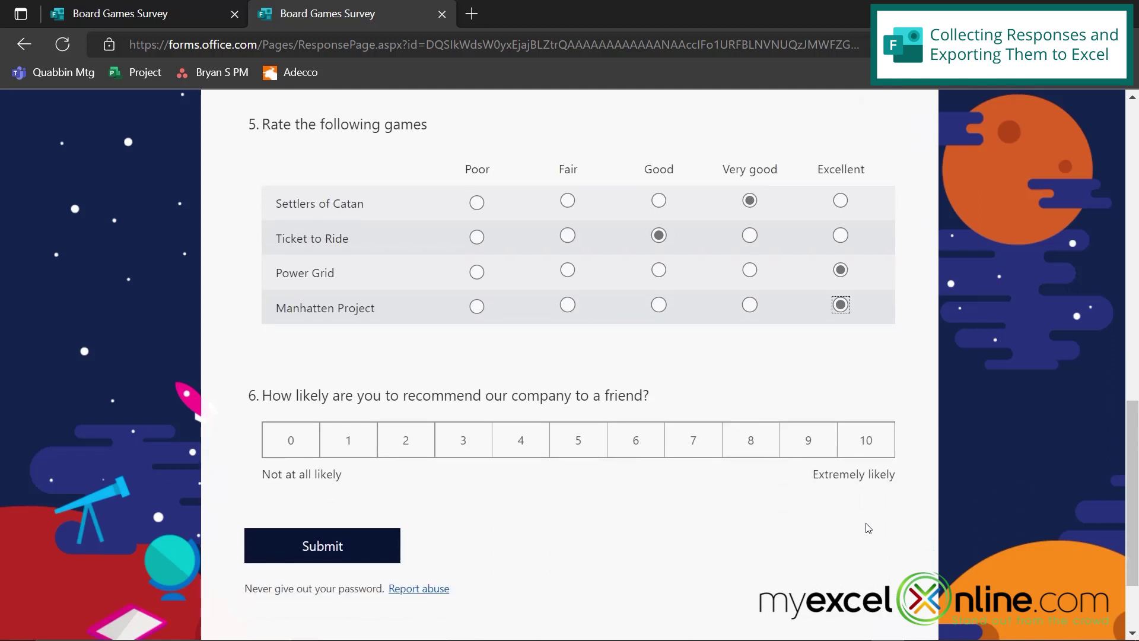
{"action": "left_click", "coordinate": [866, 440]}
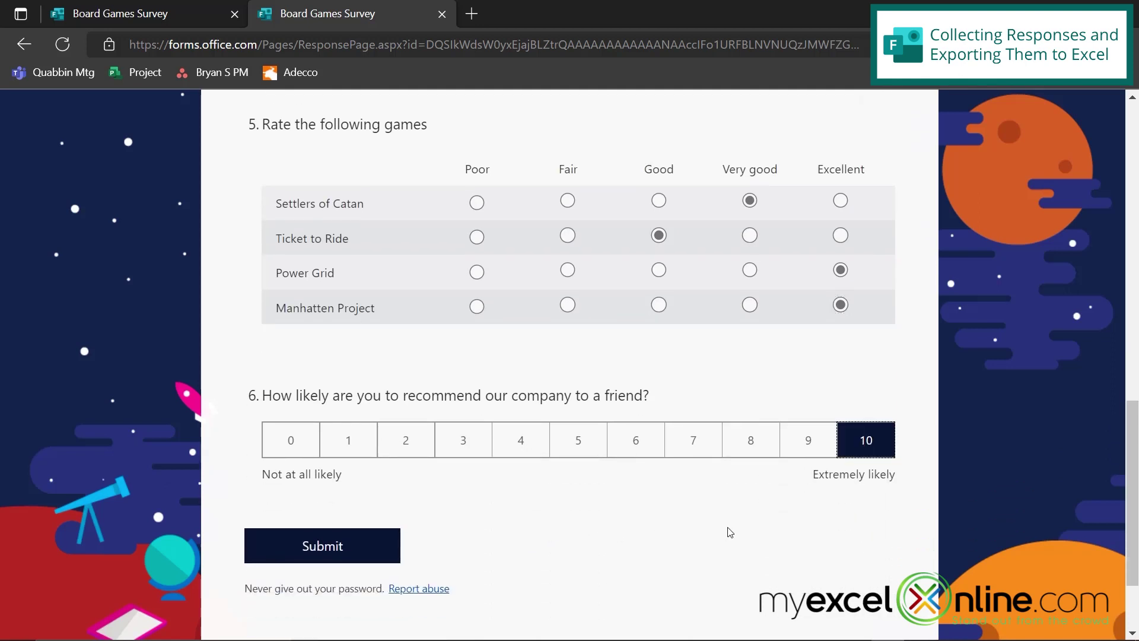
{"action": "left_click", "coordinate": [321, 551]}
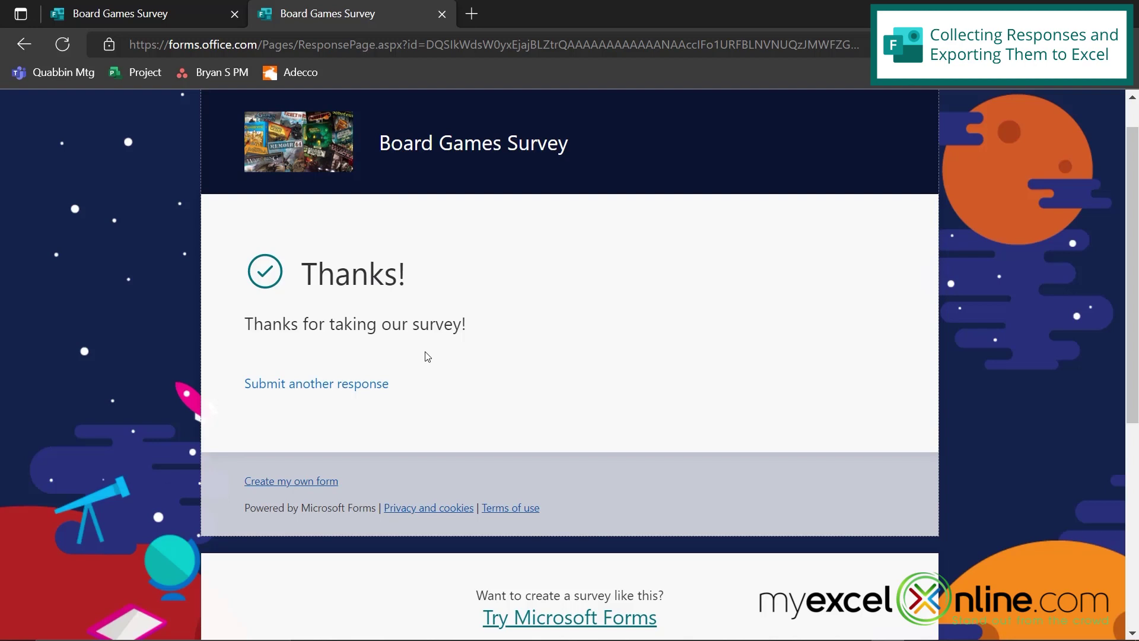
View the 1-response summary and export it as Board Games Survey(1-1).xlsx
{"action": "left_click", "coordinate": [119, 12]}
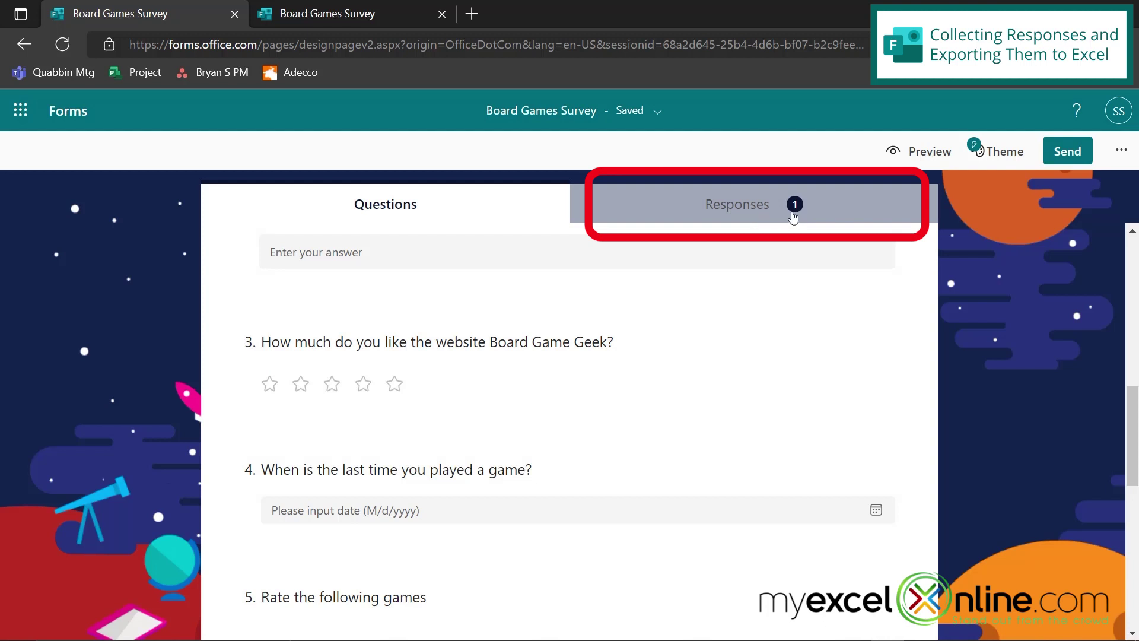
{"action": "left_click", "coordinate": [715, 213]}
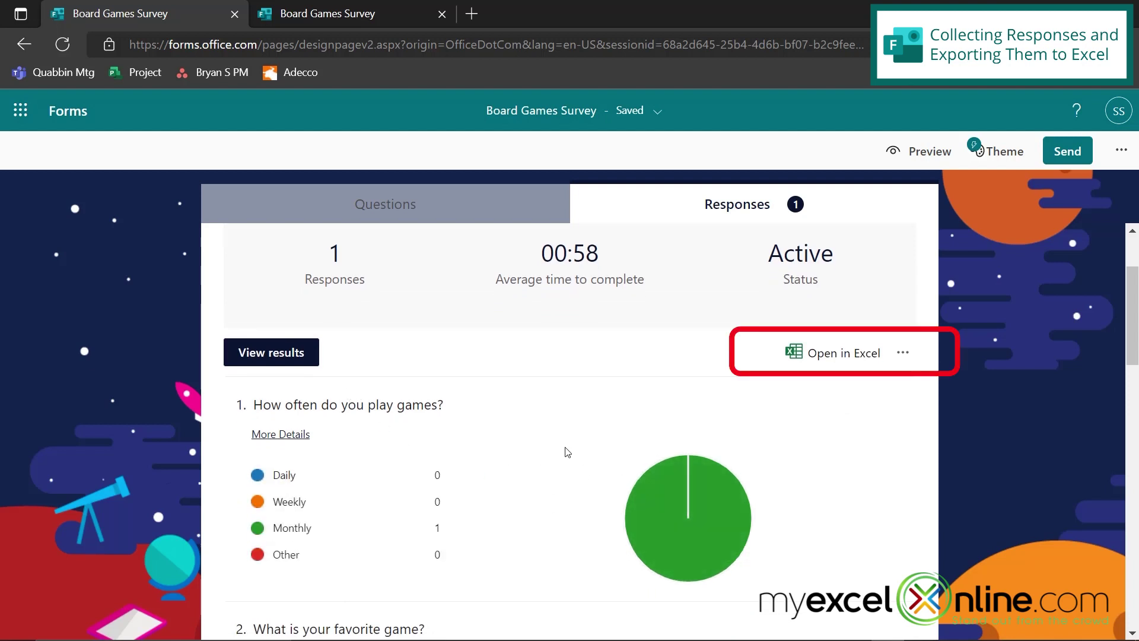
{"action": "left_click", "coordinate": [827, 356]}
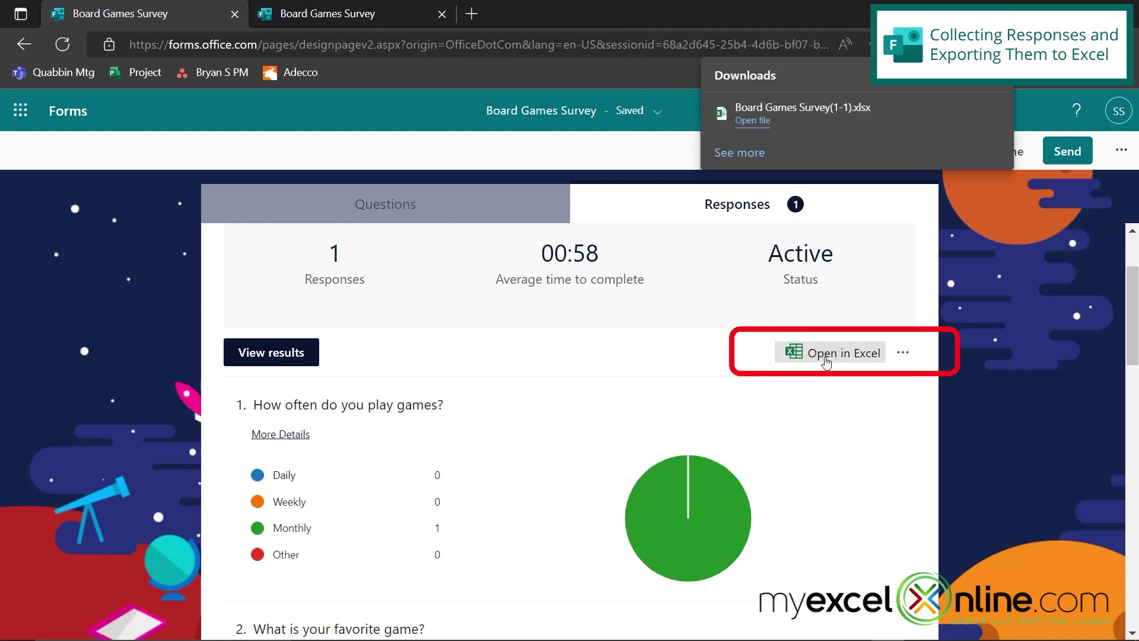
Open Board Games Survey(1-1).xlsx in Excel to review the single response row
{"action": "left_click", "coordinate": [778, 113]}
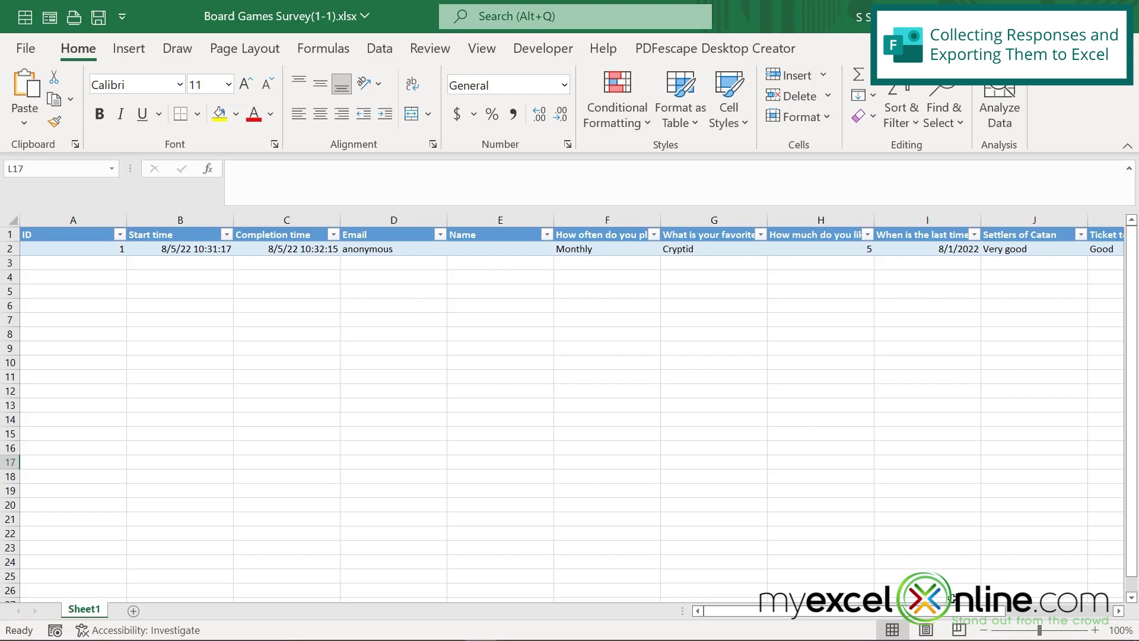
{"action": "mouse_move", "coordinate": [948, 621]}
{"action": "left_mouse_down"}
{"action": "mouse_move", "coordinate": [1035, 623]}
{"action": "mouse_move", "coordinate": [947, 621]}
{"action": "left_mouse_up"}
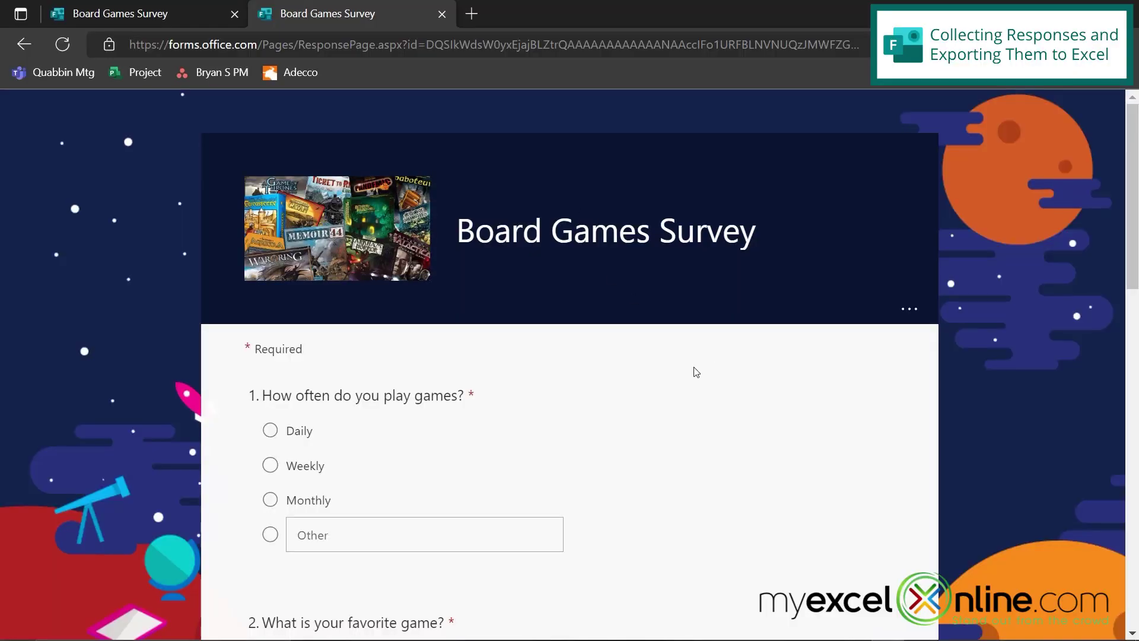
Answer Daily, enter 1830 as the favourite game, and give Board Game Geek two stars
{"action": "scroll", "coordinate": [696, 372], "scroll_direction": "down", "scroll_amount": 1}
{"action": "left_click", "coordinate": [270, 349]}
{"action": "scroll", "coordinate": [425, 399], "scroll_direction": "down", "scroll_amount": 2}
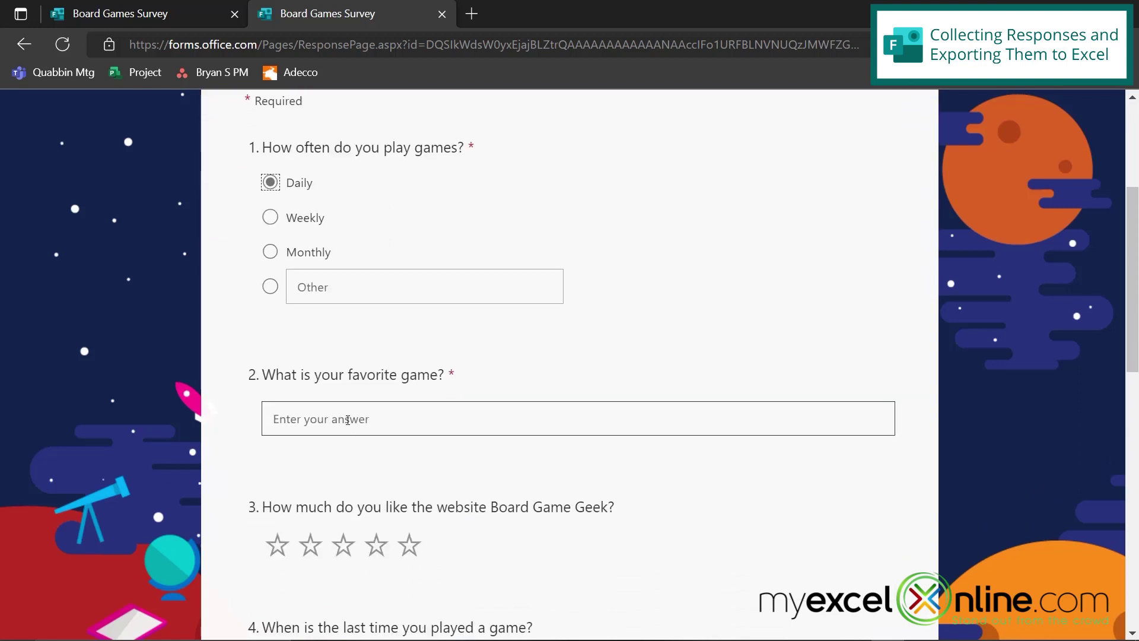
{"action": "left_click", "coordinate": [347, 420]}
{"action": "type", "text": "1830"}
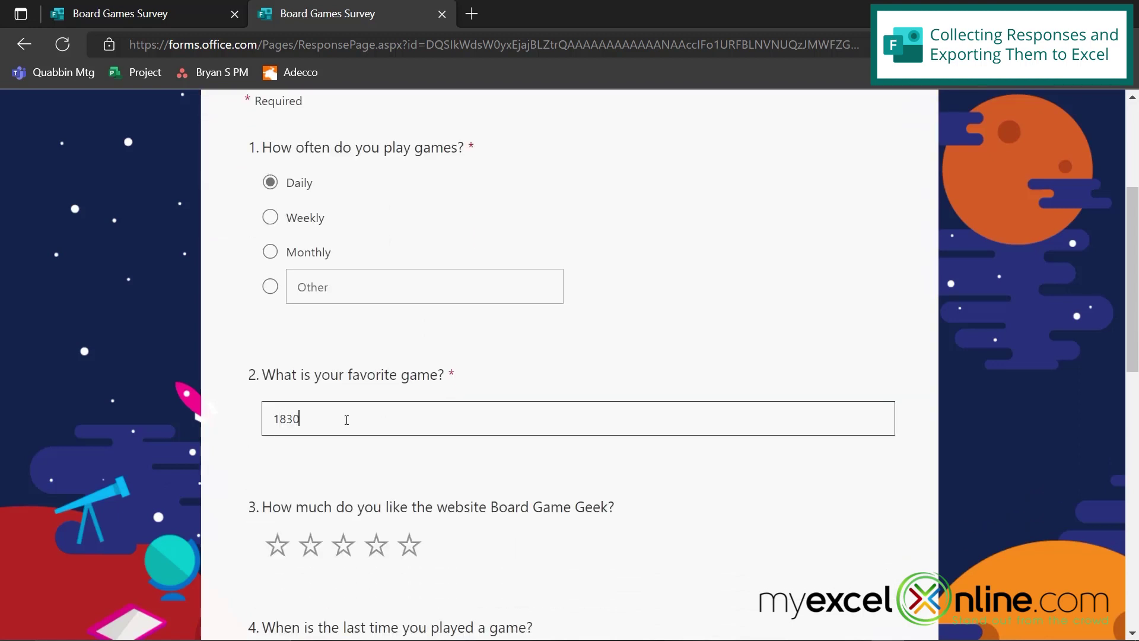
{"action": "scroll", "coordinate": [508, 475], "scroll_direction": "down", "scroll_amount": 1}
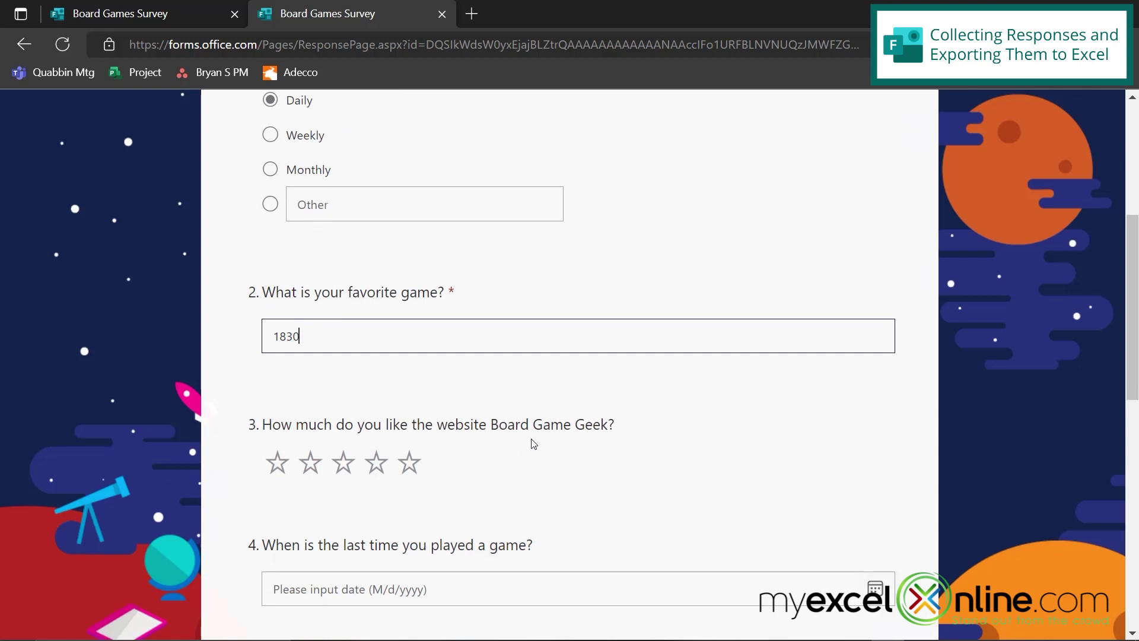
{"action": "left_click", "coordinate": [311, 465]}
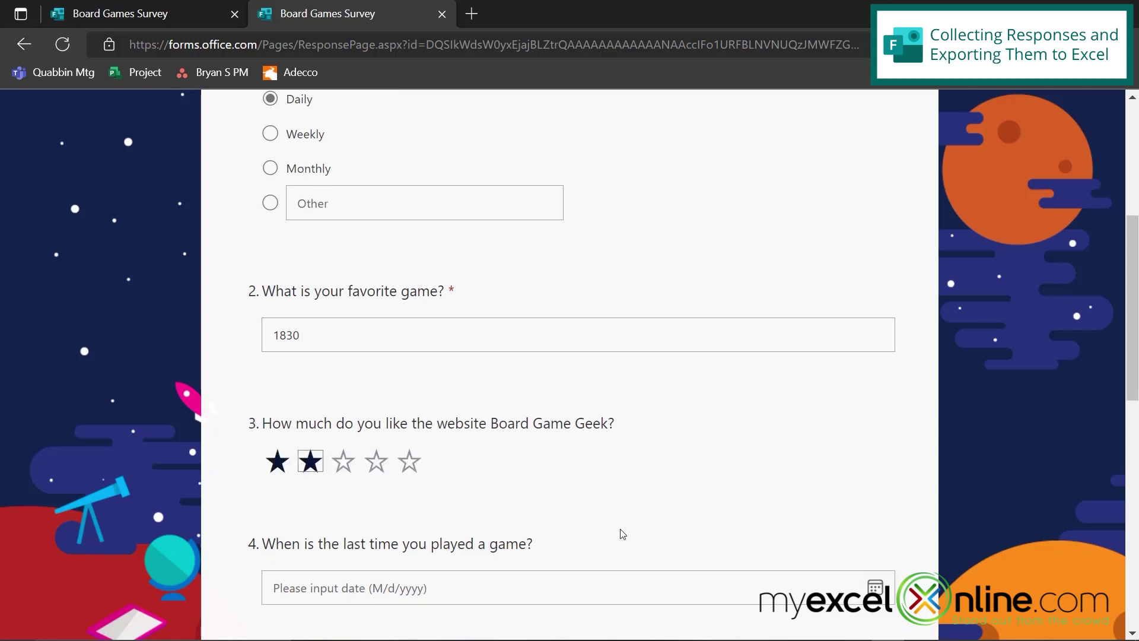
Set last played to 8/4/2022 and rate all four games Excellent
{"action": "scroll", "coordinate": [414, 437], "scroll_direction": "down", "scroll_amount": 2}
{"action": "left_click", "coordinate": [414, 437]}
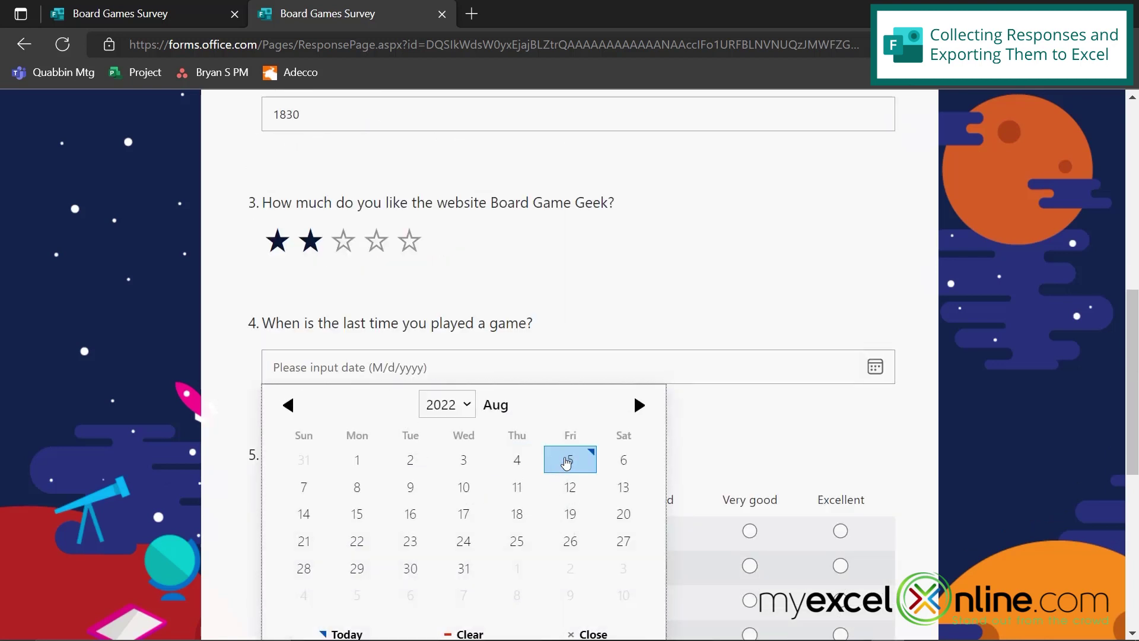
{"action": "left_click", "coordinate": [516, 460]}
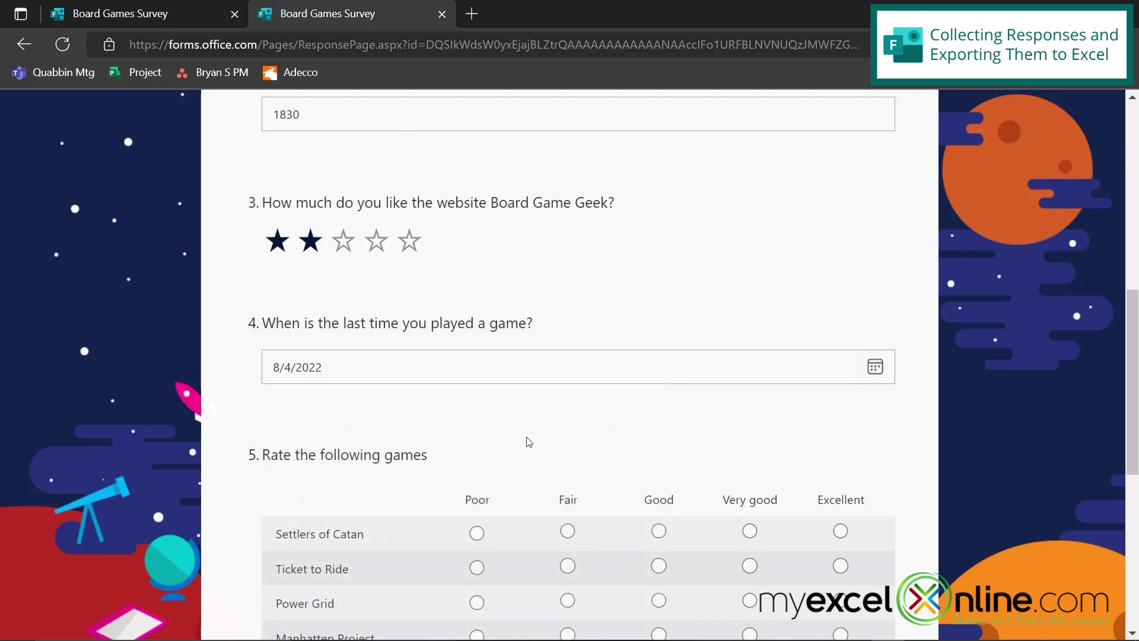
{"action": "scroll", "coordinate": [527, 442], "scroll_direction": "down", "scroll_amount": 2}
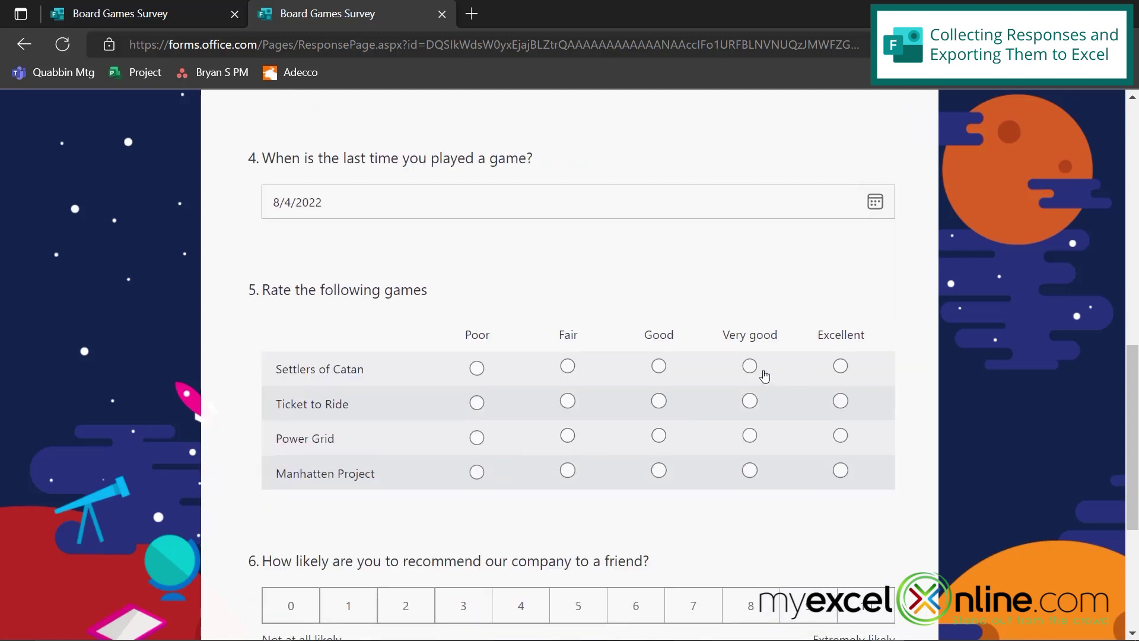
{"action": "left_click", "coordinate": [840, 366]}
{"action": "left_click", "coordinate": [841, 401]}
{"action": "left_click", "coordinate": [841, 436]}
{"action": "left_click", "coordinate": [841, 470]}
Choose a recommendation score of 0 and submit the second response
{"action": "scroll", "coordinate": [789, 506], "scroll_direction": "down", "scroll_amount": 2}
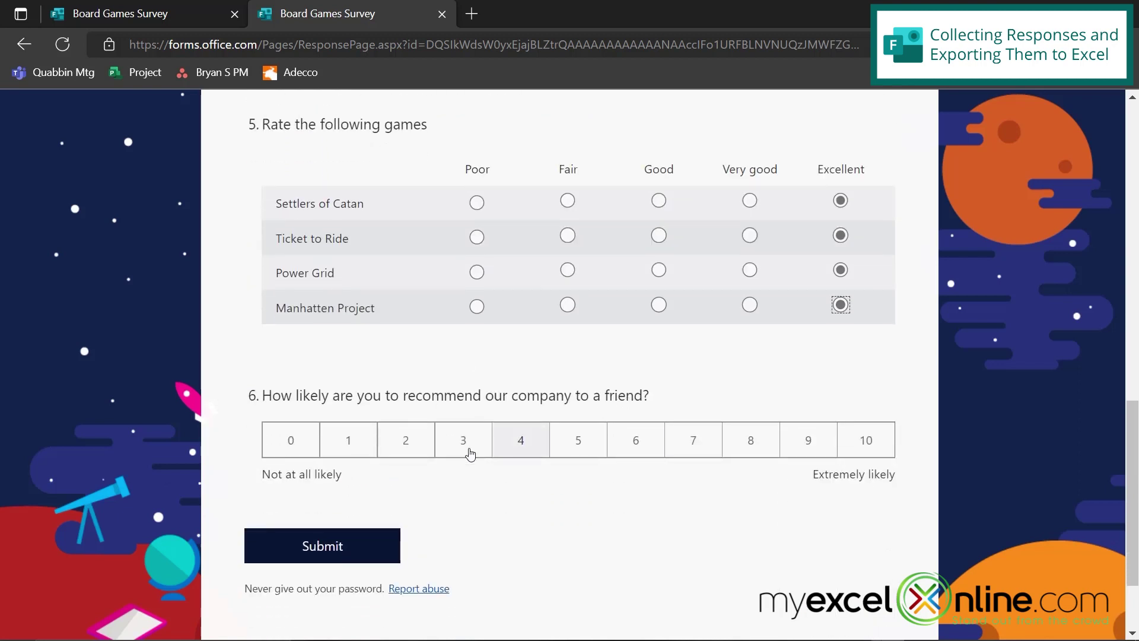
{"action": "left_click", "coordinate": [290, 442]}
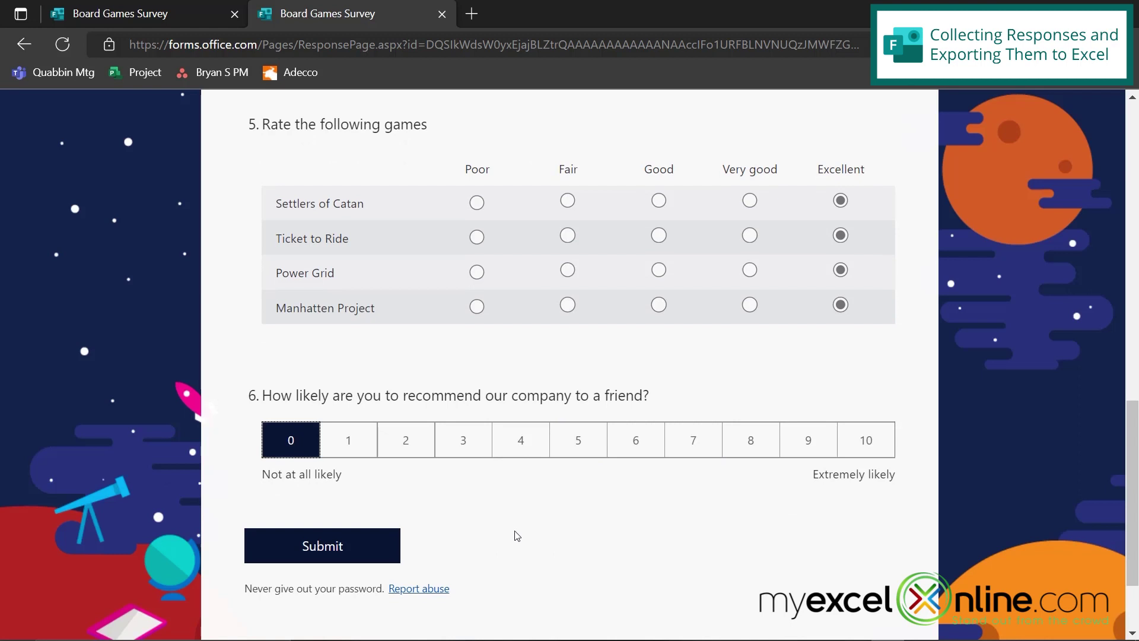
{"action": "left_click", "coordinate": [307, 554]}
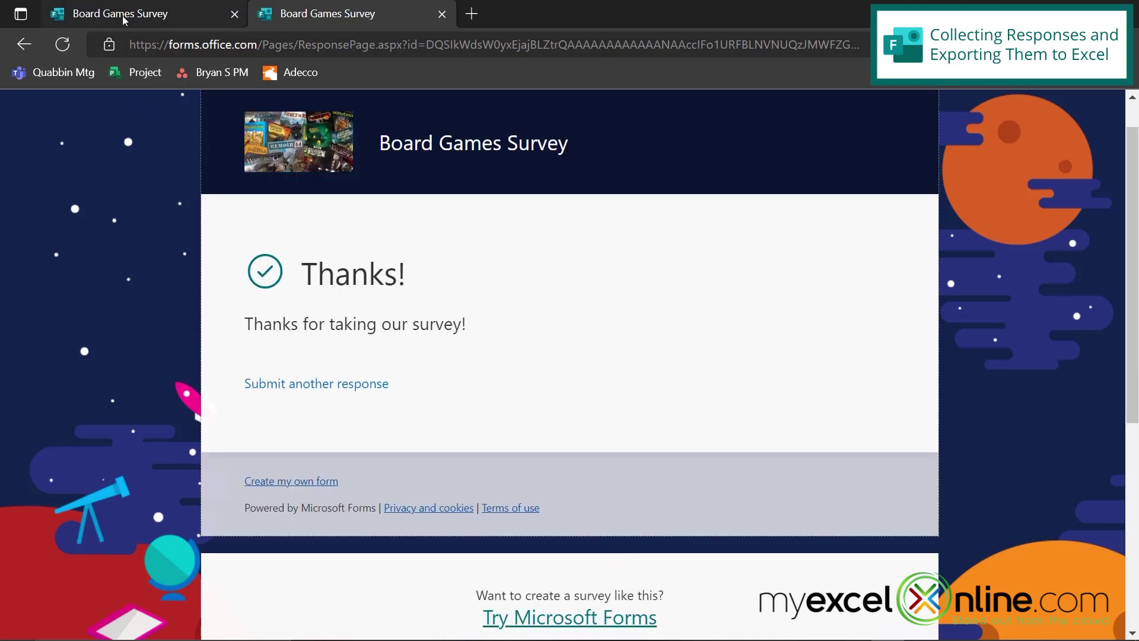
Export both responses to Board Games Survey(1-2).xlsx and open it in Excel
{"action": "left_click", "coordinate": [122, 15]}
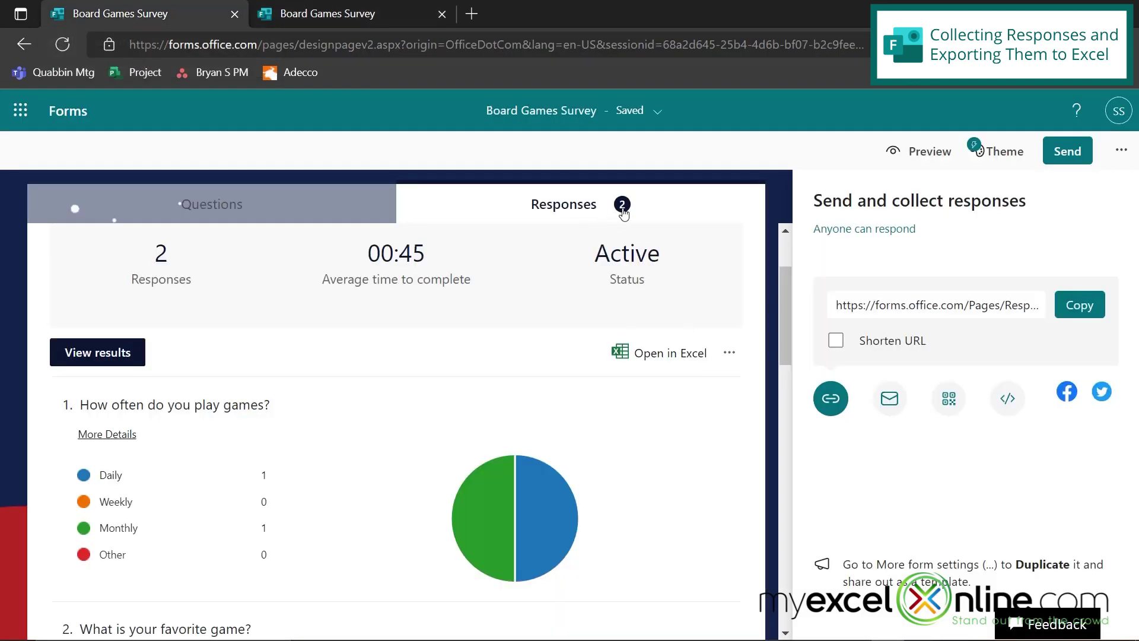
{"action": "left_click", "coordinate": [653, 366]}
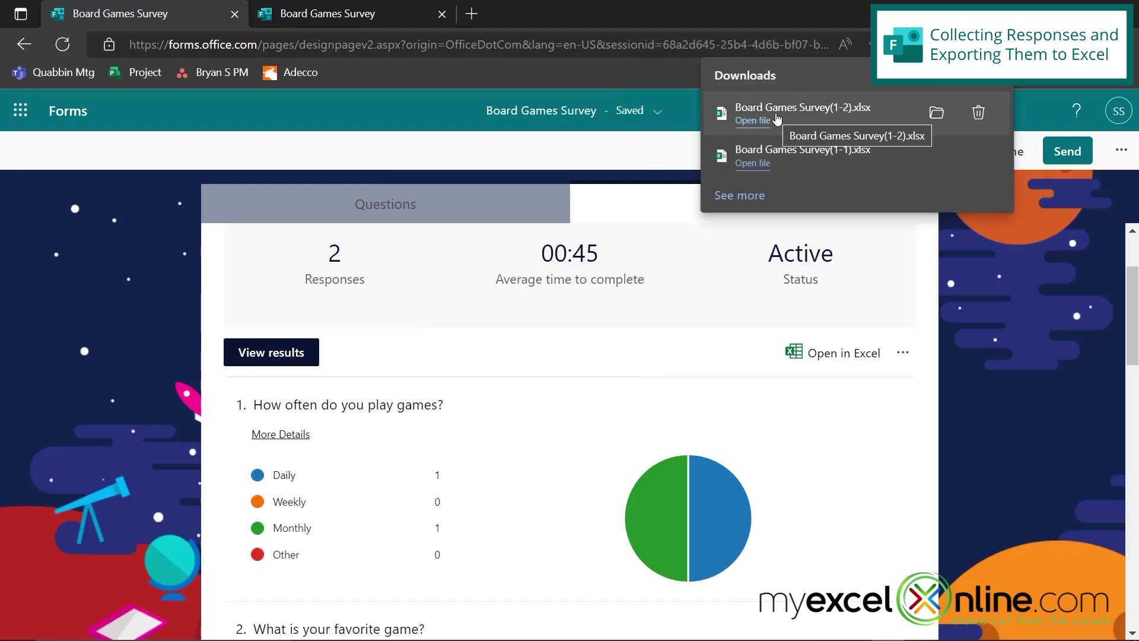
{"action": "left_click", "coordinate": [752, 119]}
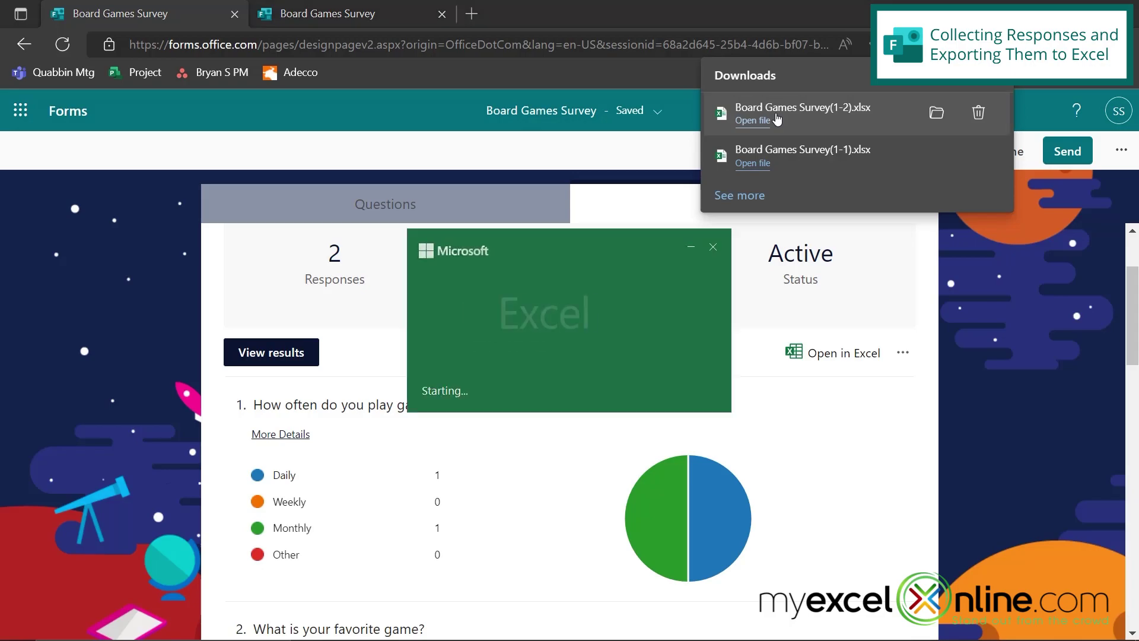